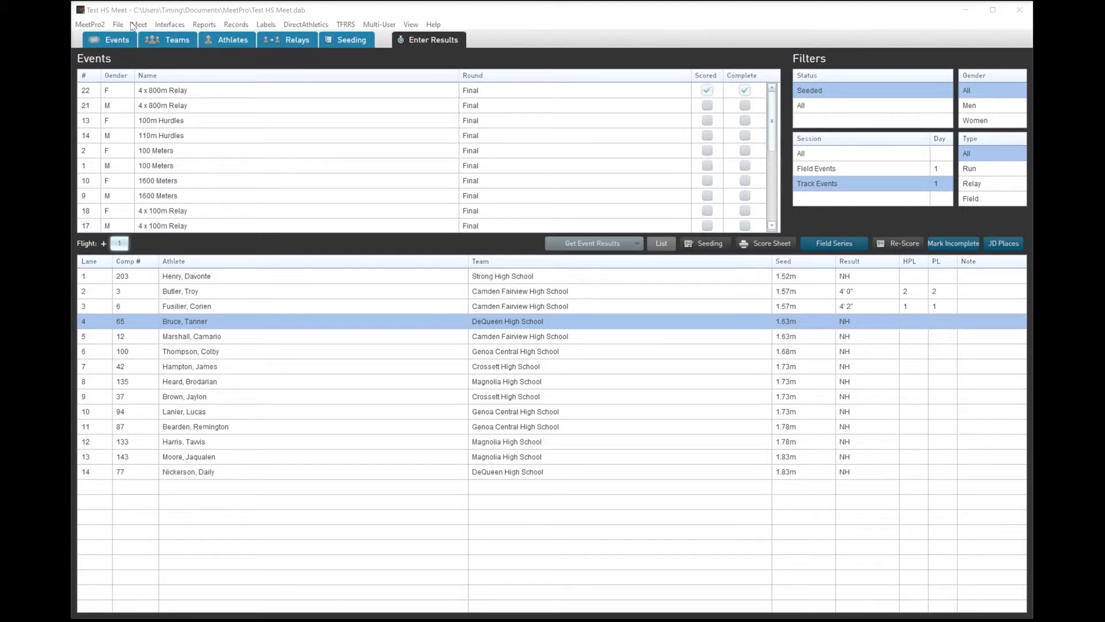
Step: Review the meet information fields, including conditions, host, meet director, timing company and meet referee, and save the form
click(138, 25)
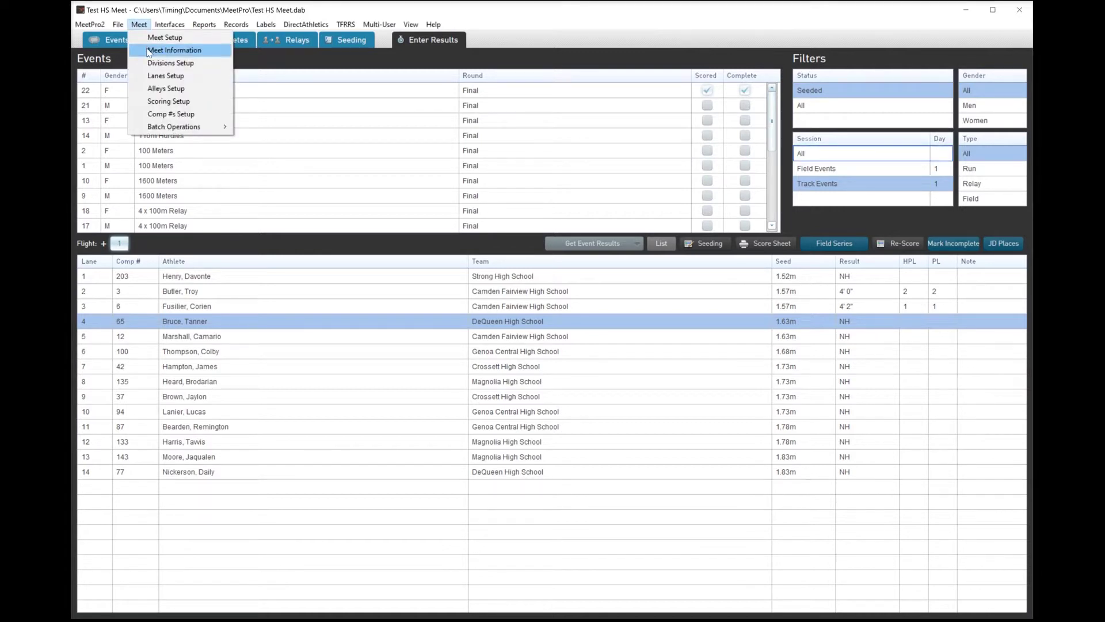
click(148, 50)
drag(468, 170, 429, 121)
click(436, 260)
click(430, 289)
click(424, 321)
click(424, 346)
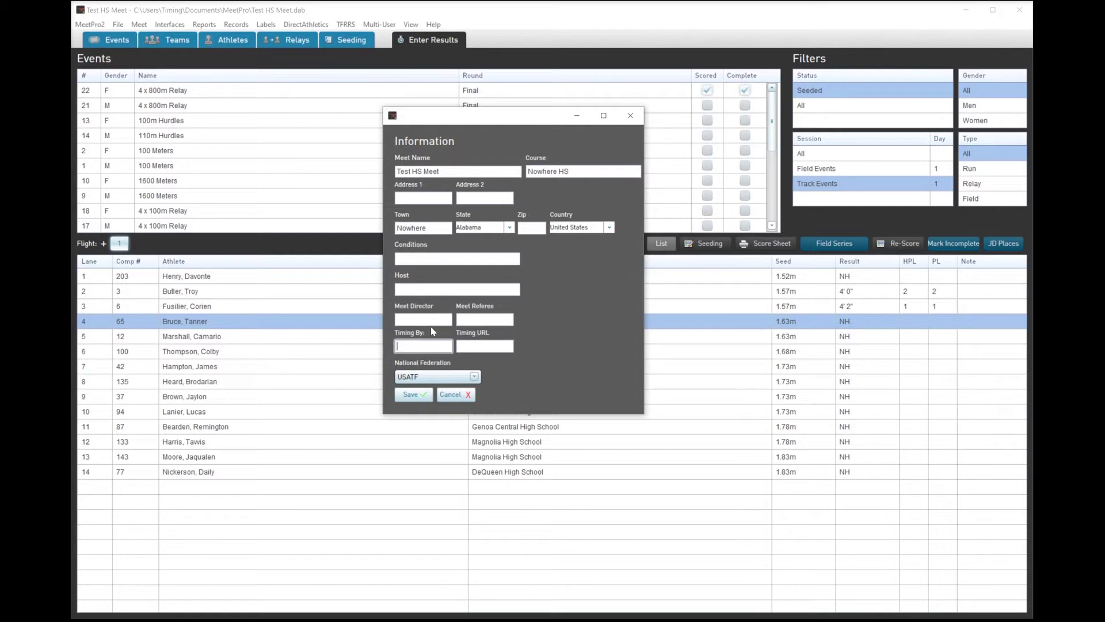
click(470, 319)
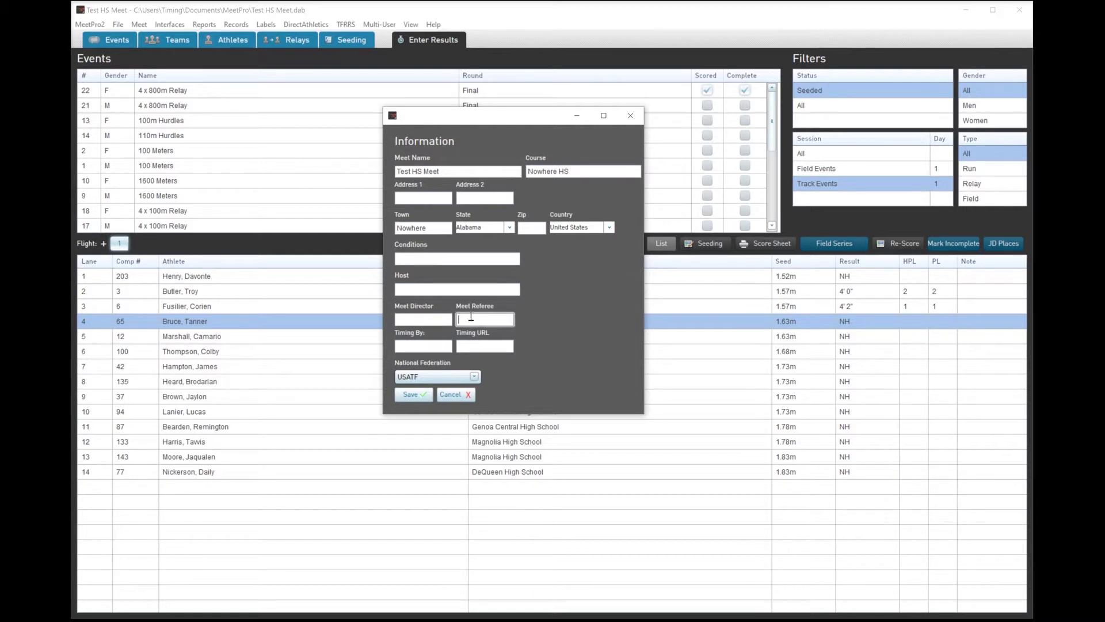
click(413, 395)
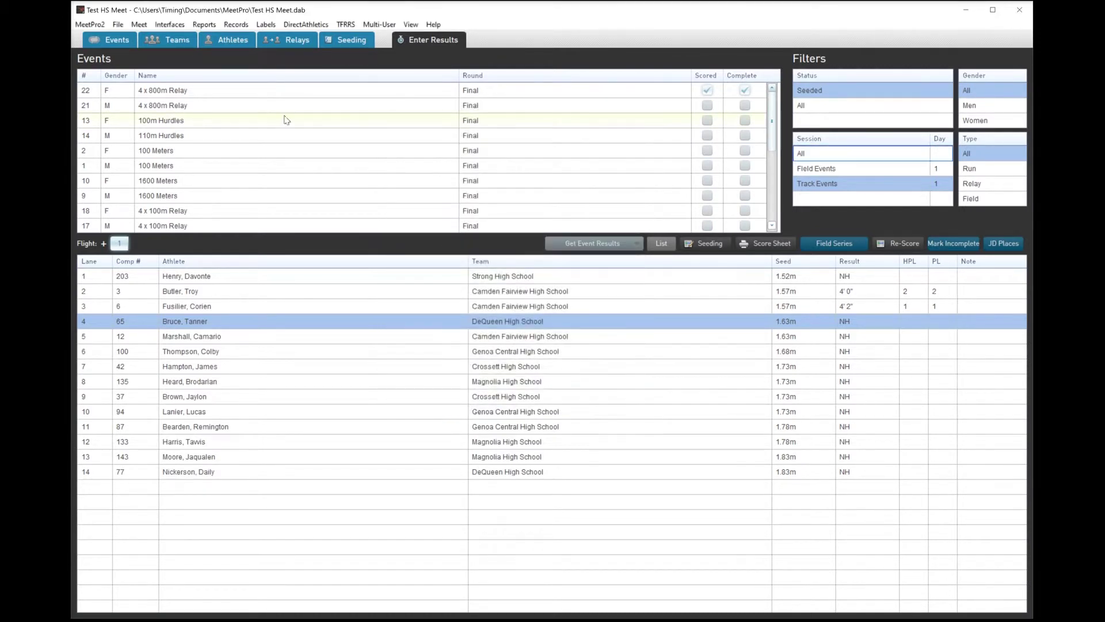
Step: Increase the number of scorers per team in the scoring setup and save it
click(168, 24)
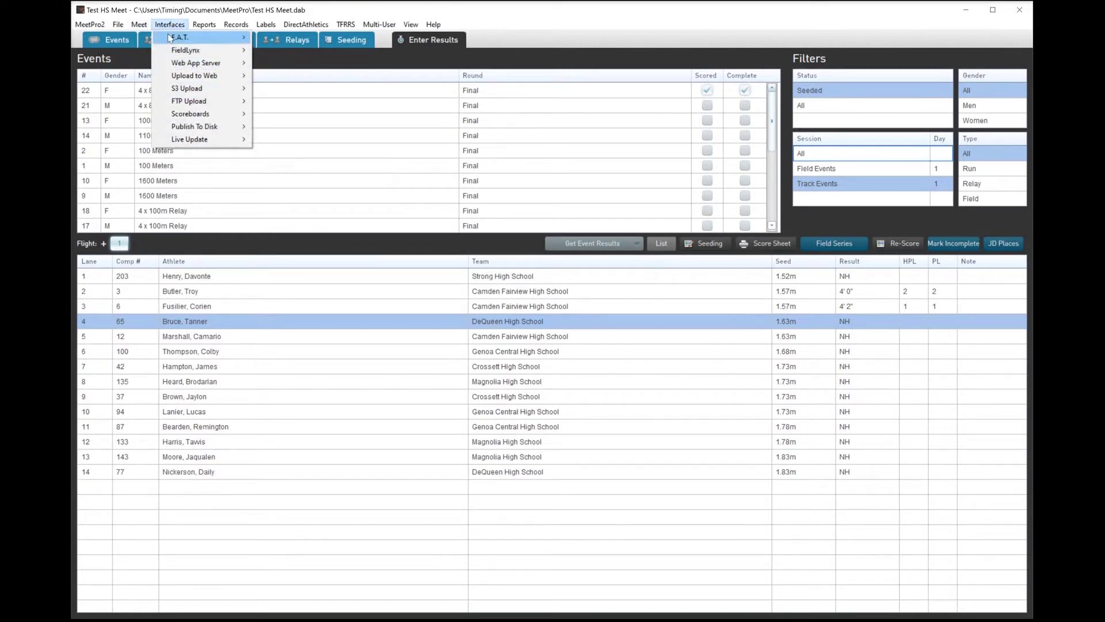
mouse_move(144, 26)
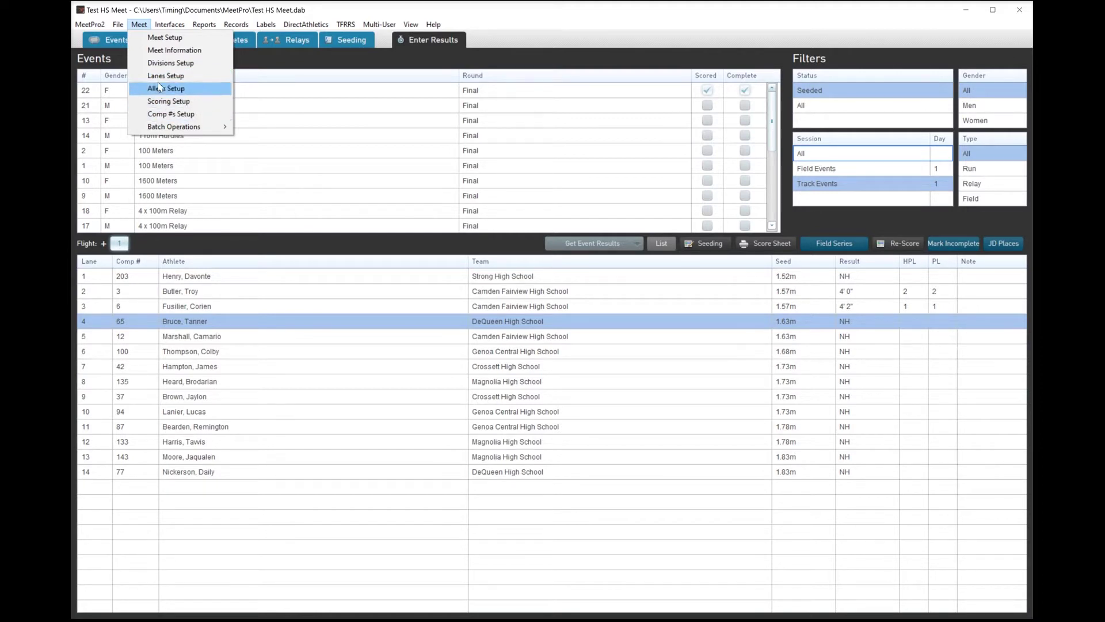
click(159, 102)
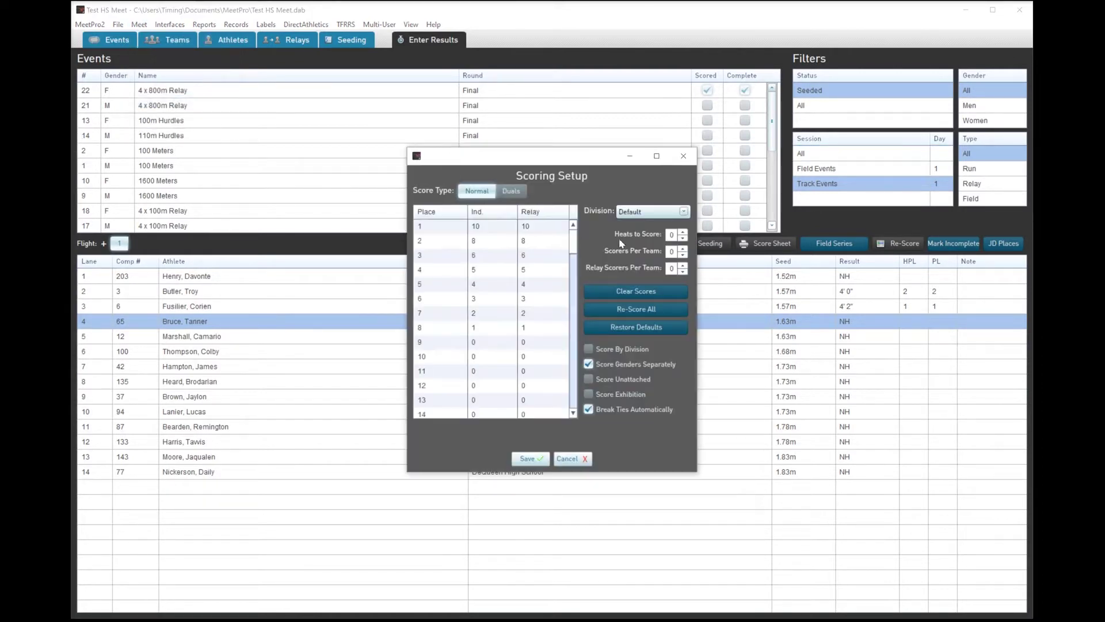
click(683, 248)
click(539, 459)
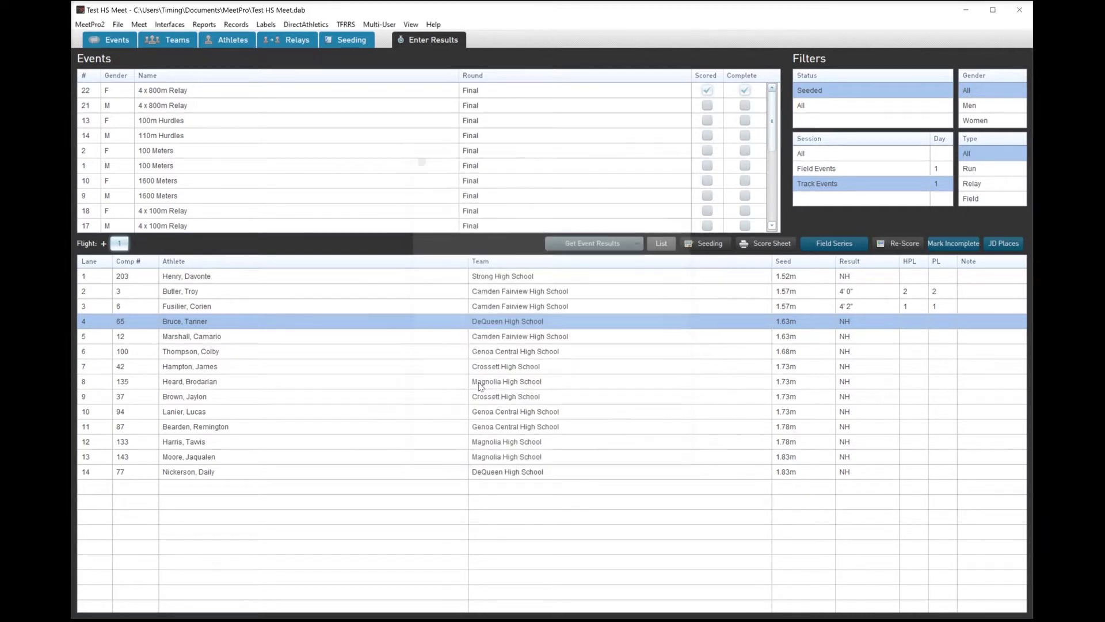
Step: Review the standard lane assignments in the lanes setup and close it without saving
click(138, 24)
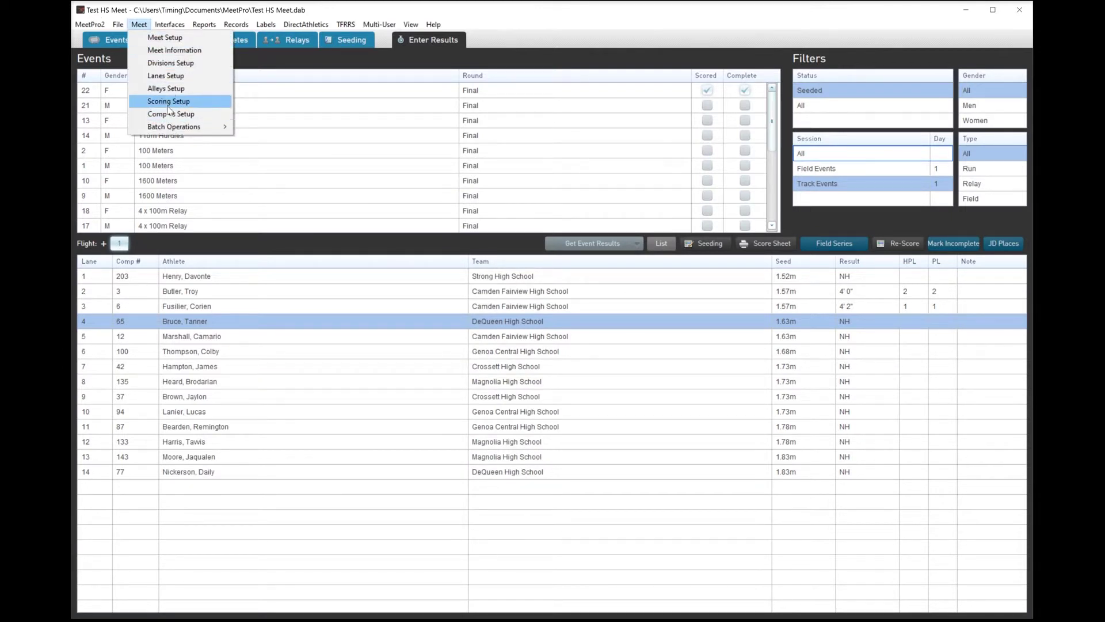
click(168, 76)
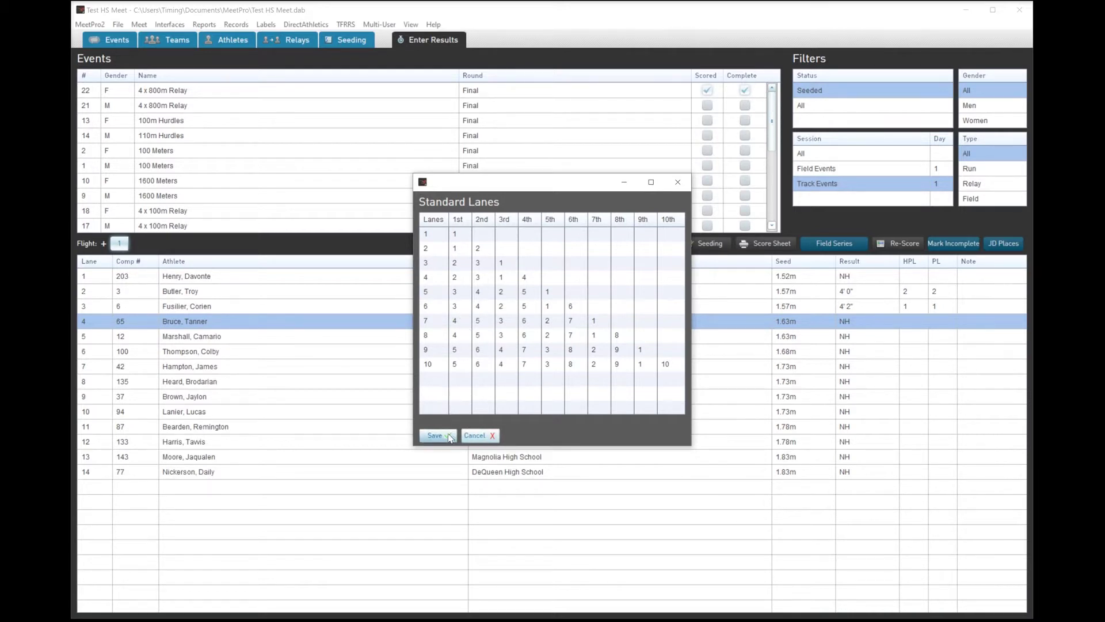
click(473, 436)
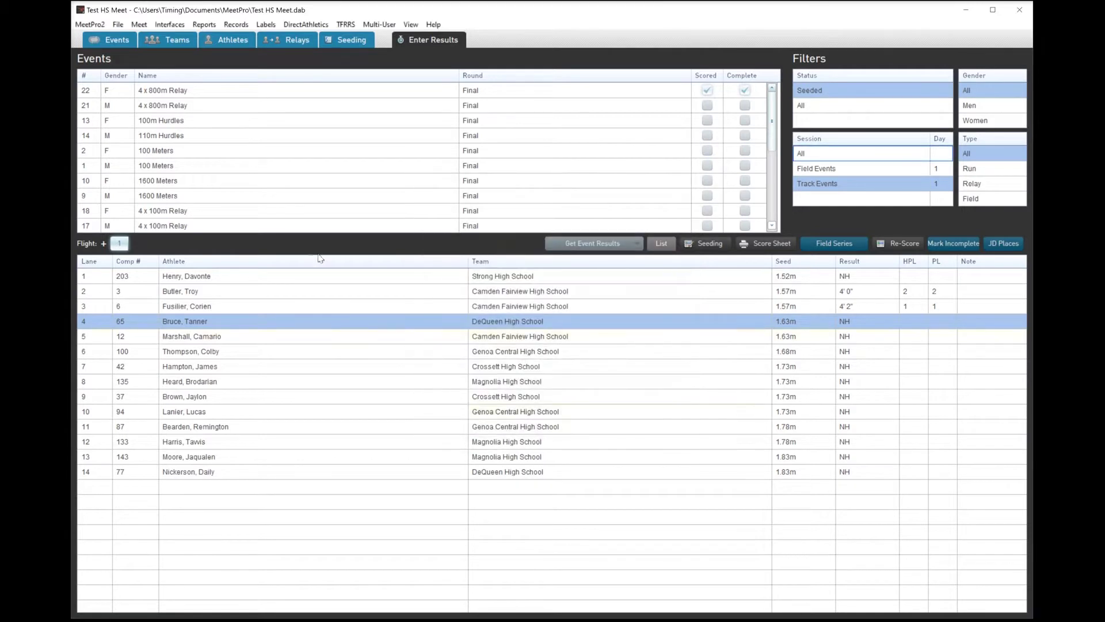
Step: Review the report and publishing options in the FTP upload setup and close it without saving
click(156, 24)
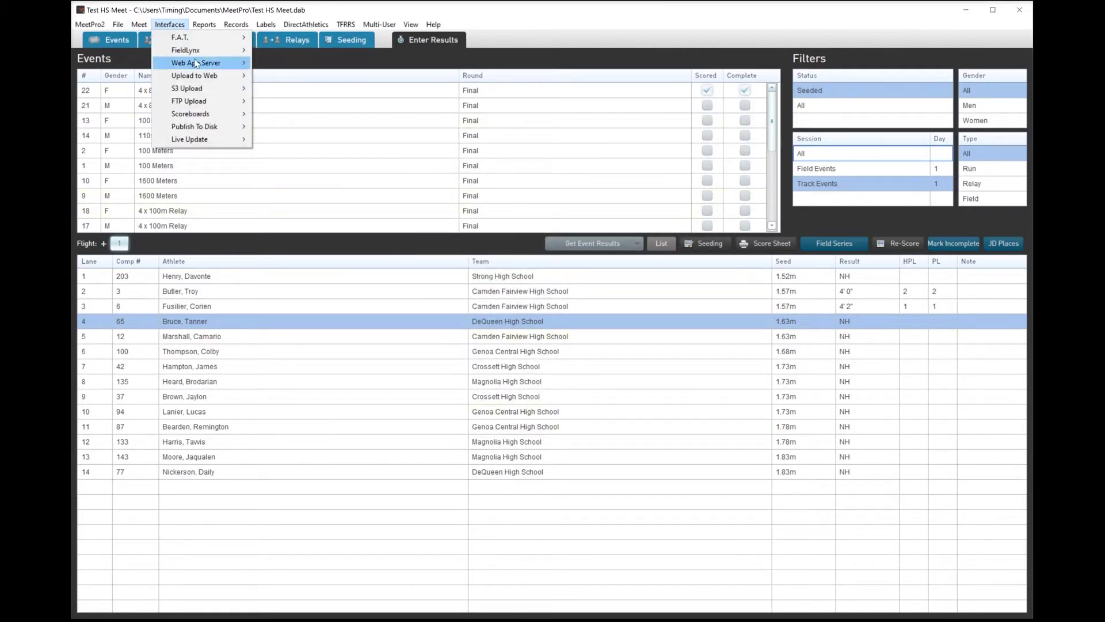
mouse_move(196, 55)
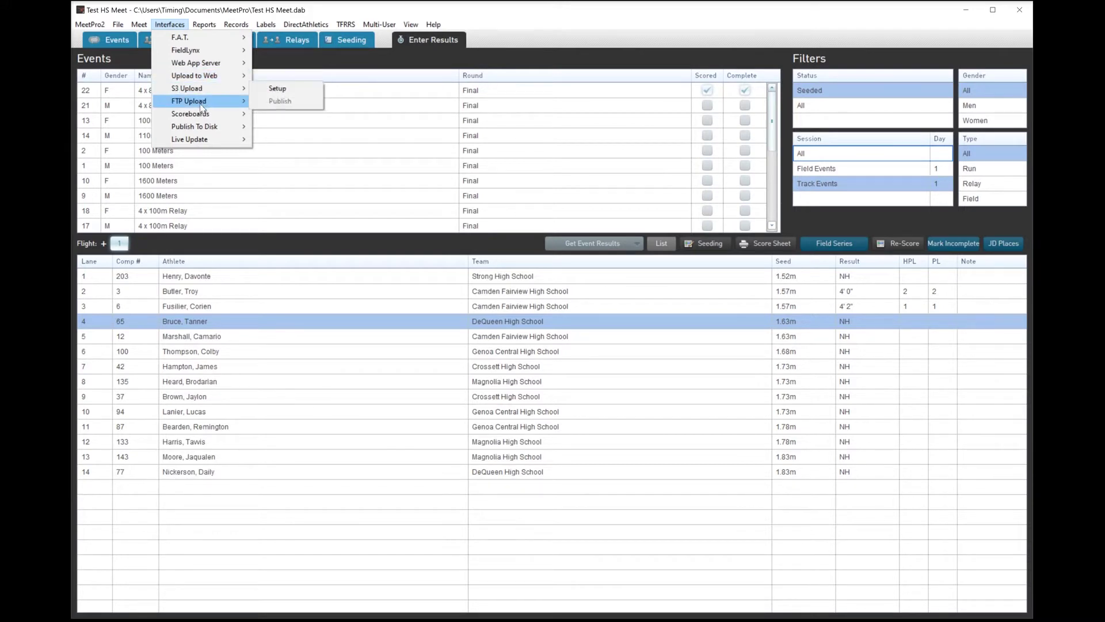
mouse_move(201, 115)
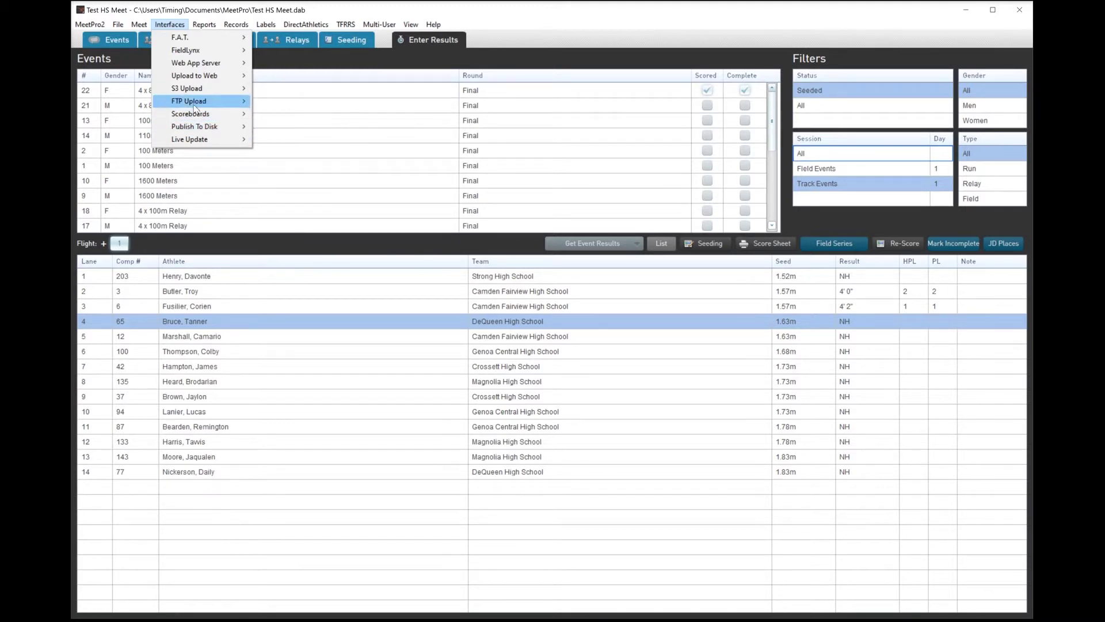
click(278, 101)
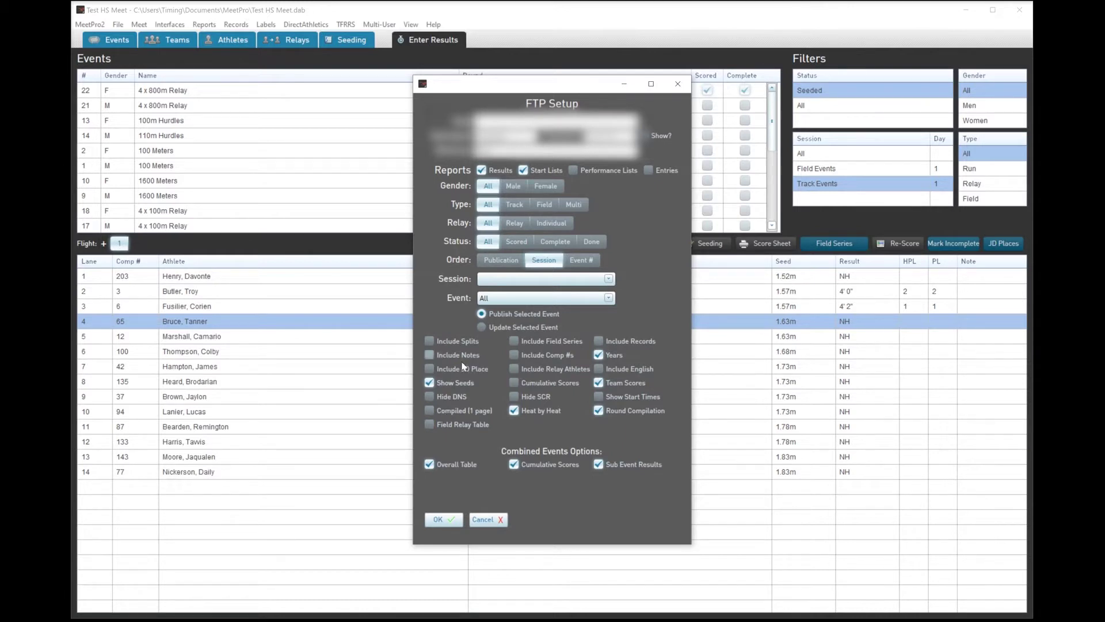
click(490, 519)
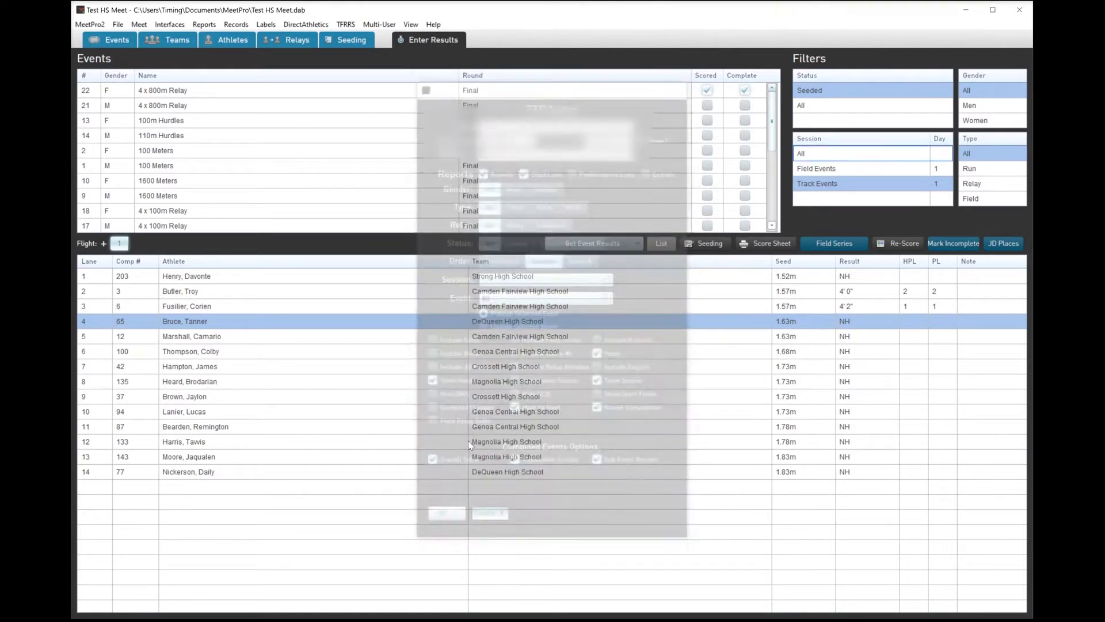
Step: Try the FTP, S3, Upload to Web and Publish to Disk interfaces in Live Update with auto update on scoring, and discard the changes
click(173, 25)
mouse_move(213, 146)
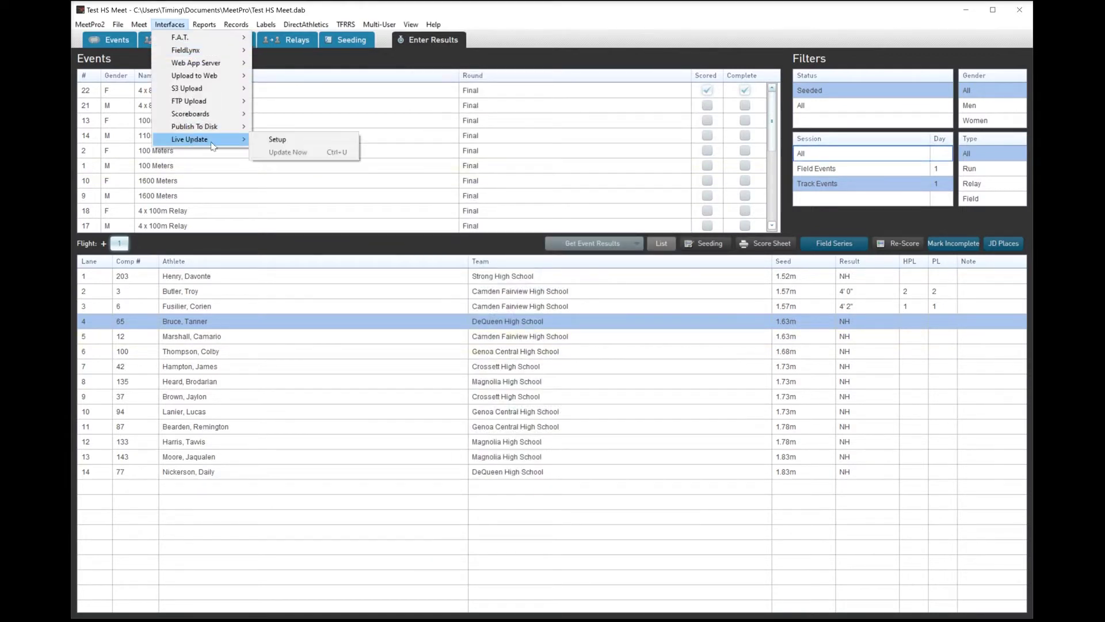
click(276, 140)
click(505, 321)
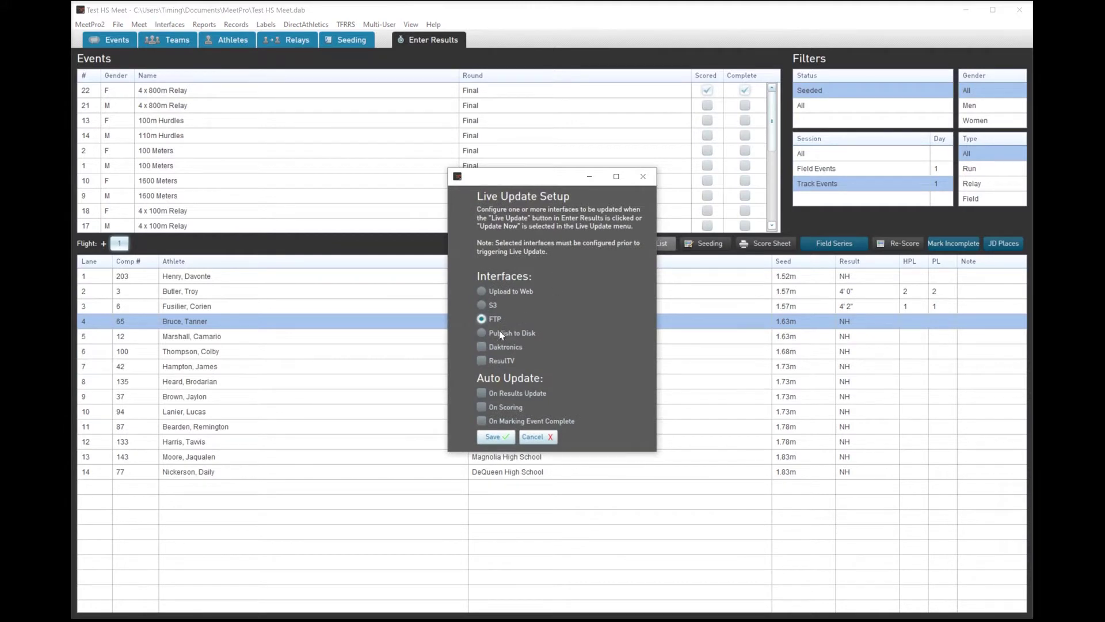
click(504, 426)
click(504, 426)
click(508, 408)
click(482, 305)
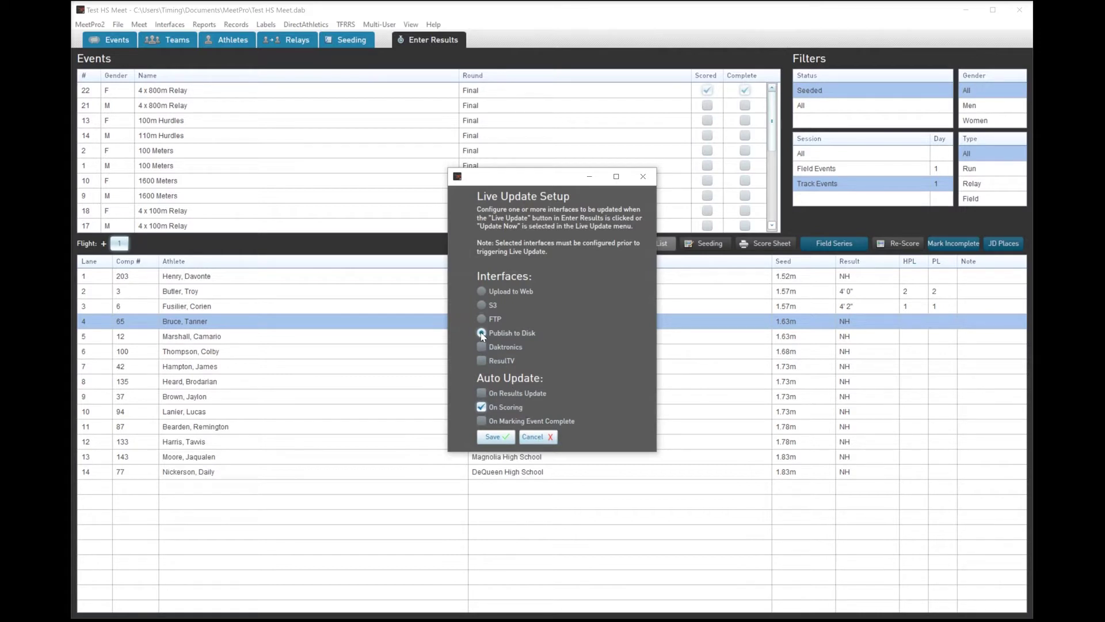
click(482, 292)
click(514, 333)
click(541, 437)
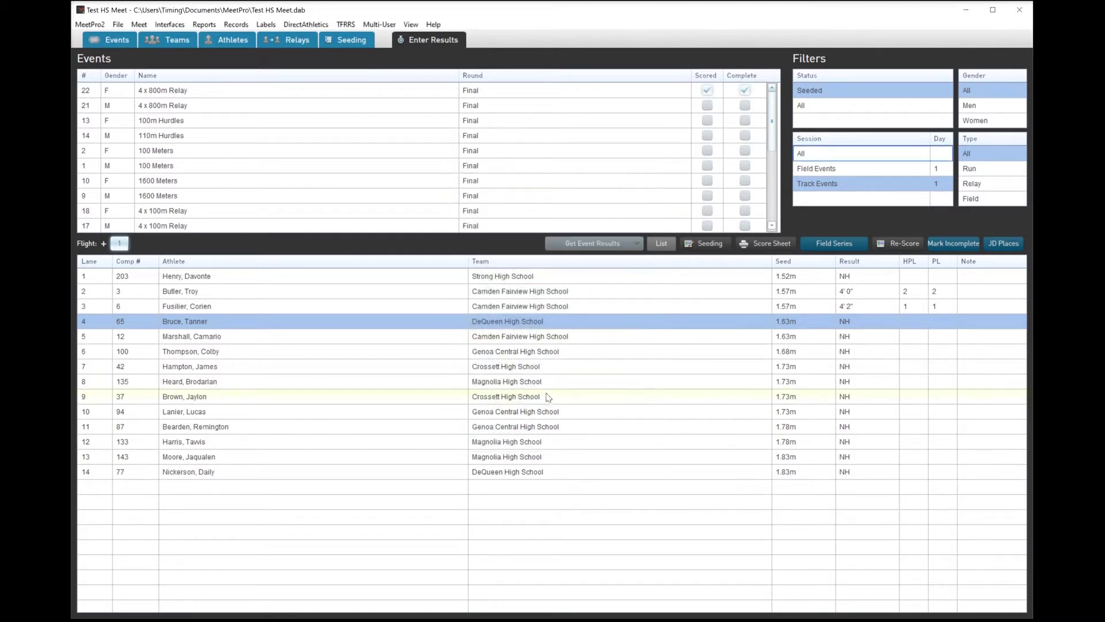
Step: Review the directory and report options for publishing HTML reports to disk and cancel the setup
click(176, 27)
mouse_move(198, 127)
click(276, 127)
click(550, 175)
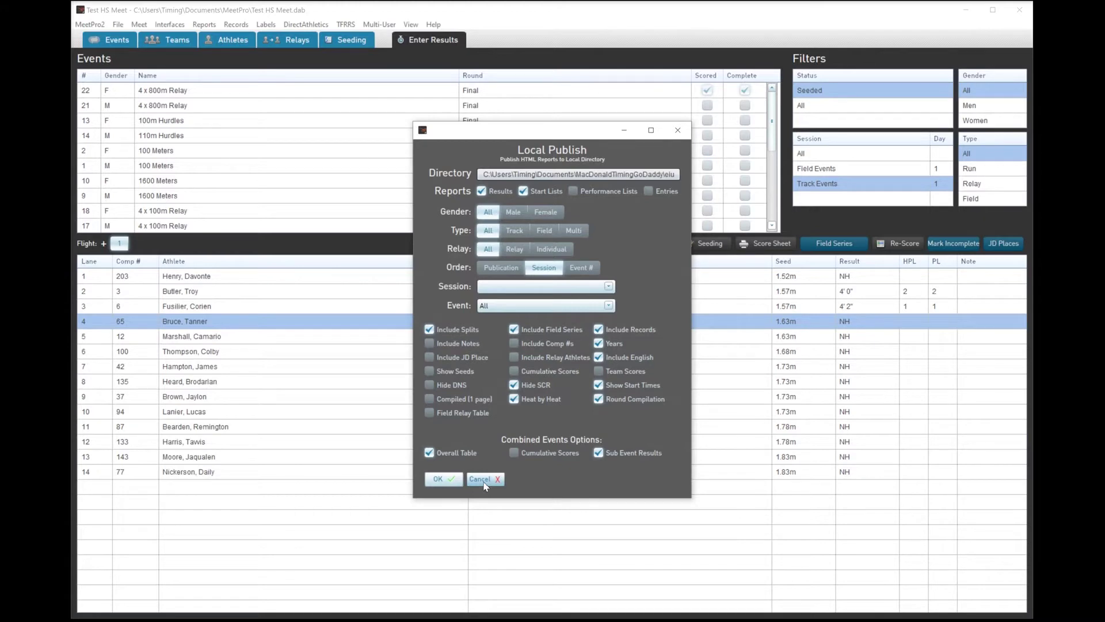
click(481, 480)
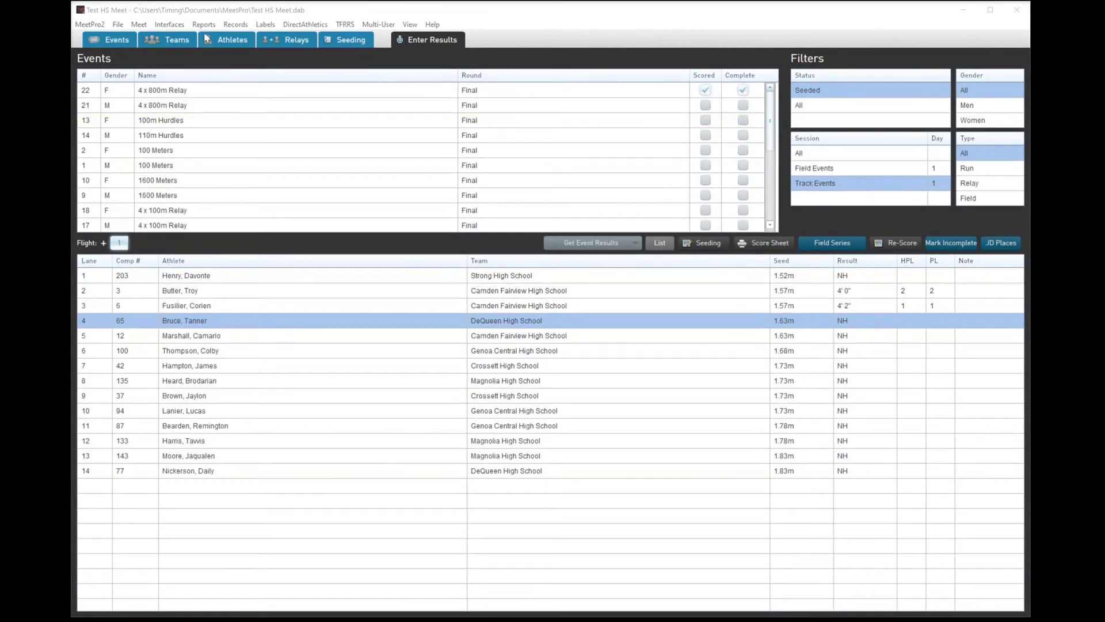
Step: Examine the ResulTV scoreboard setup, including its network IP address, and close it
click(180, 28)
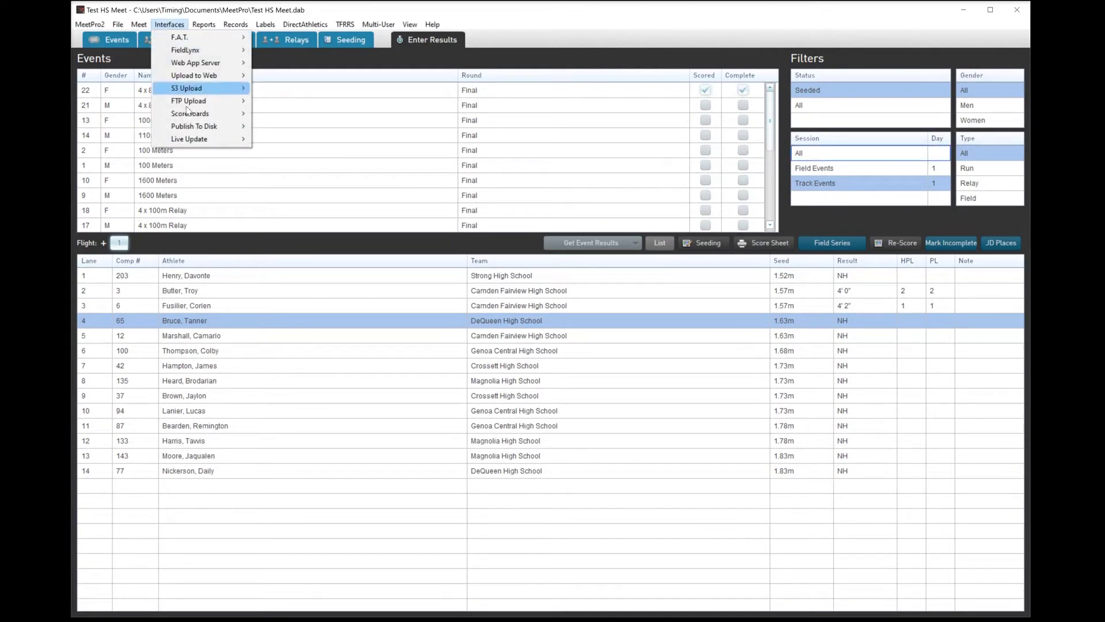
mouse_move(185, 129)
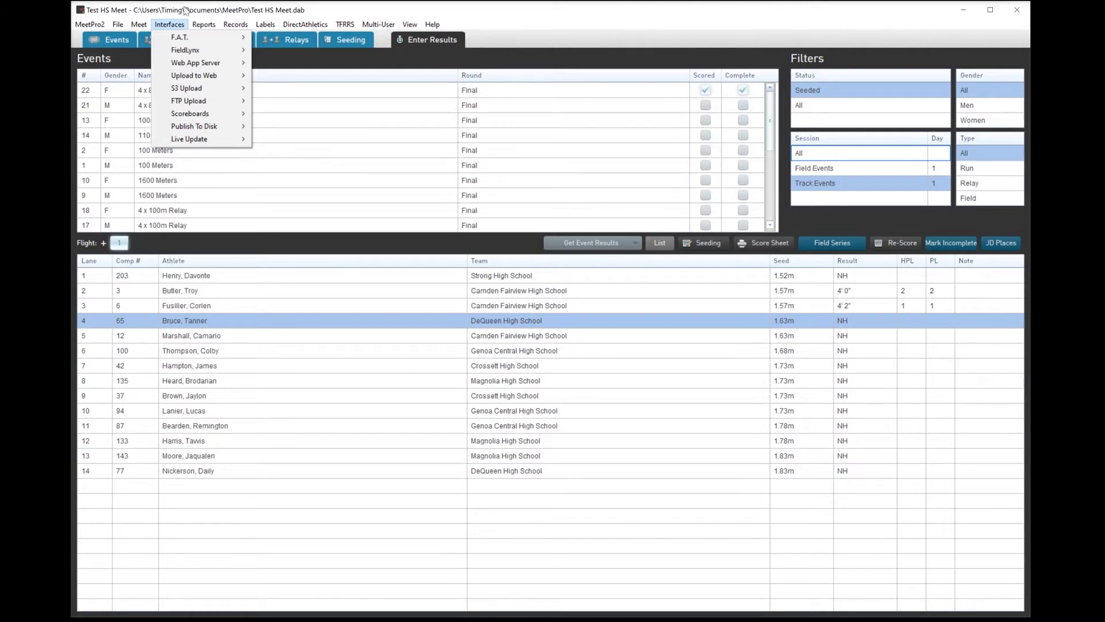
mouse_move(196, 26)
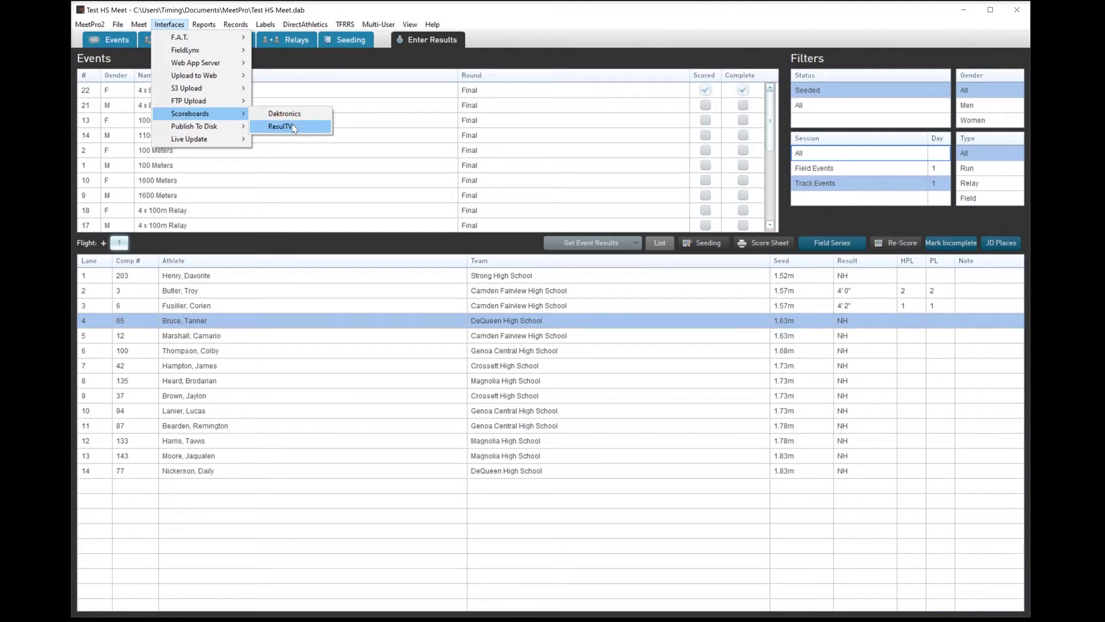
click(291, 126)
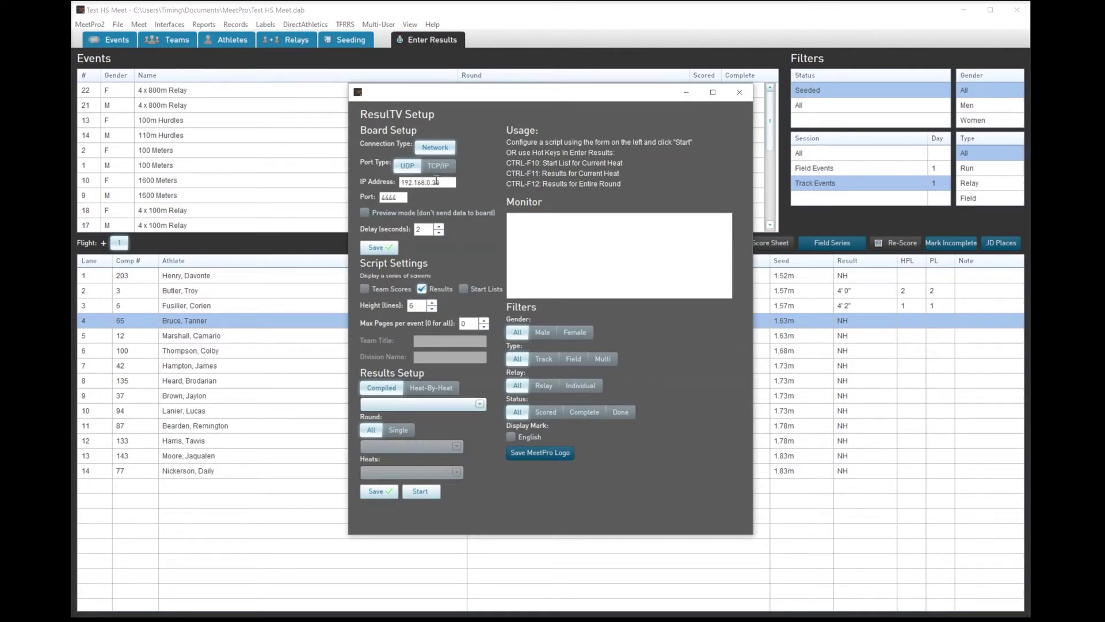
drag(443, 185, 405, 184)
click(740, 93)
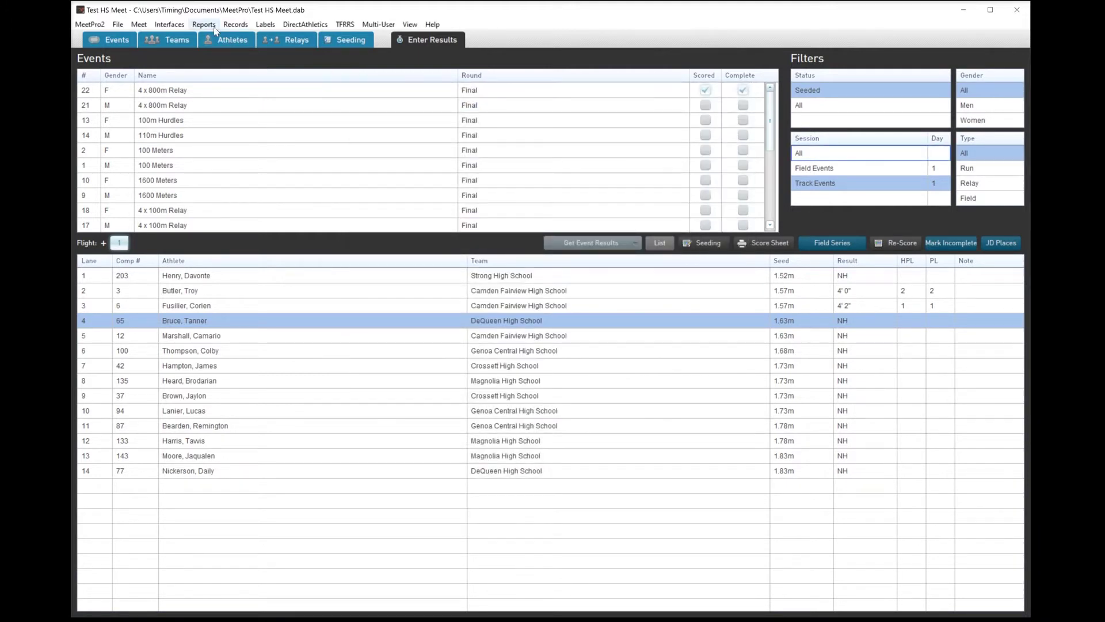
Step: Generate the one-column PDF results report for all events, and close the report and its options
click(203, 24)
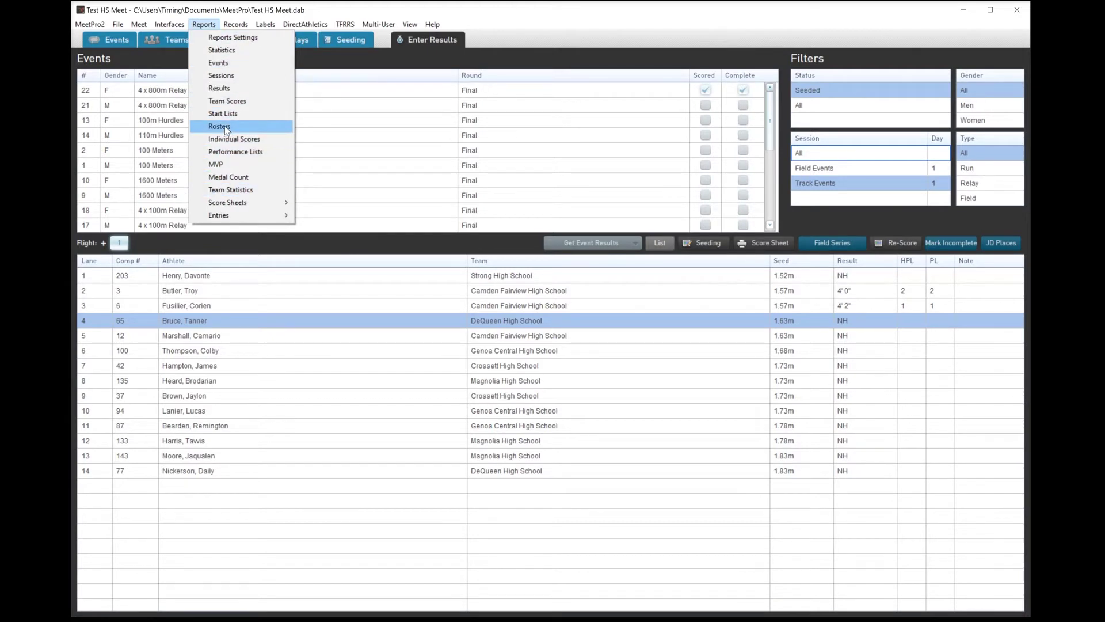
click(232, 89)
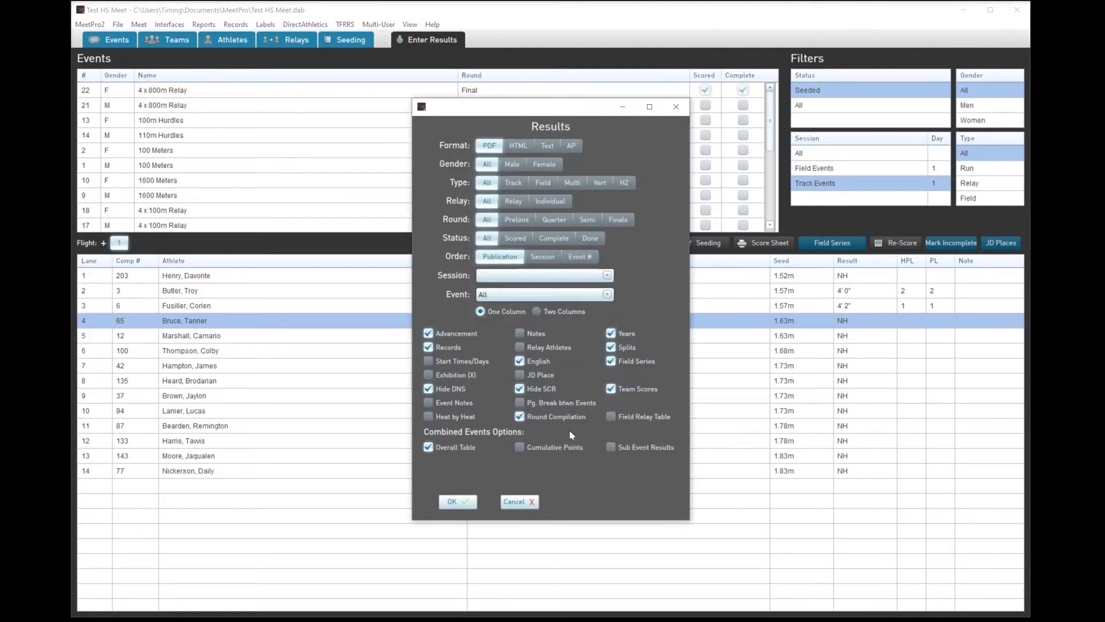
click(452, 499)
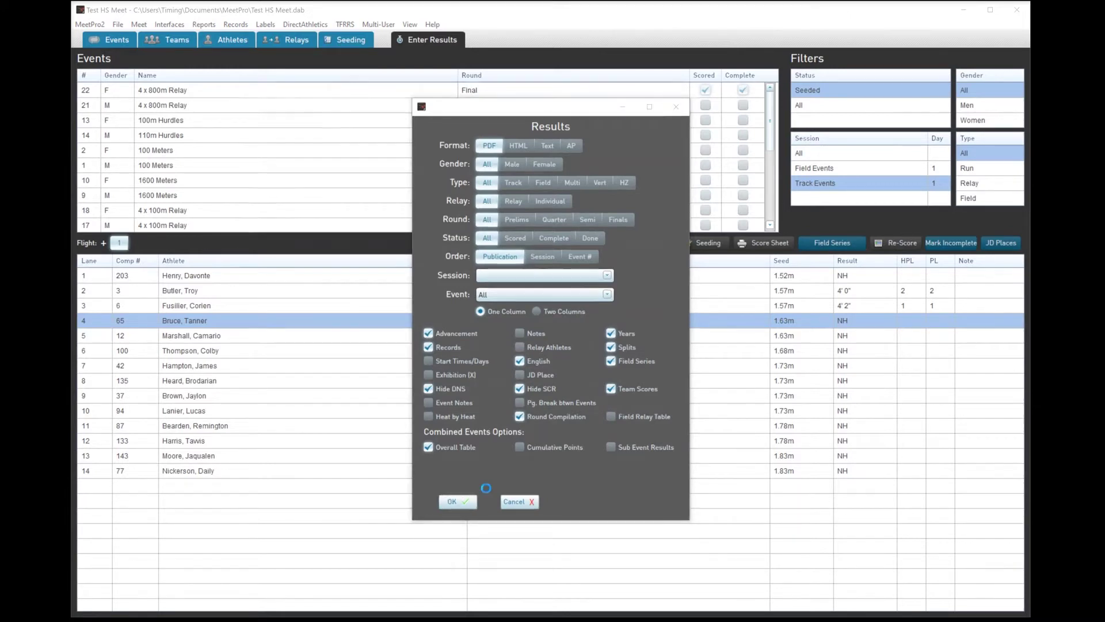
click(692, 69)
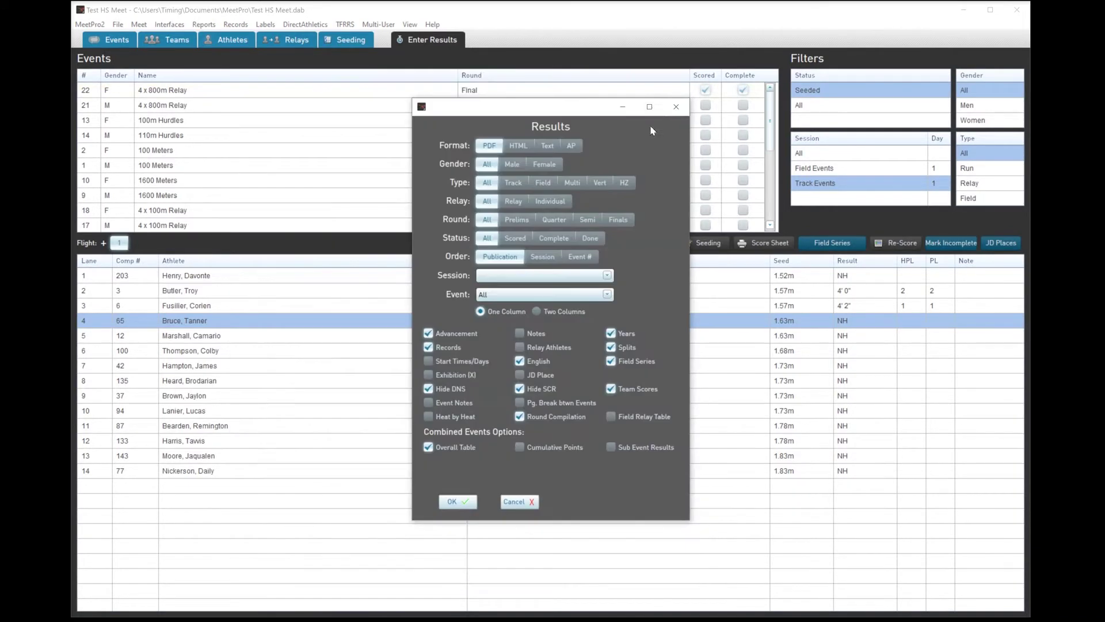
click(675, 107)
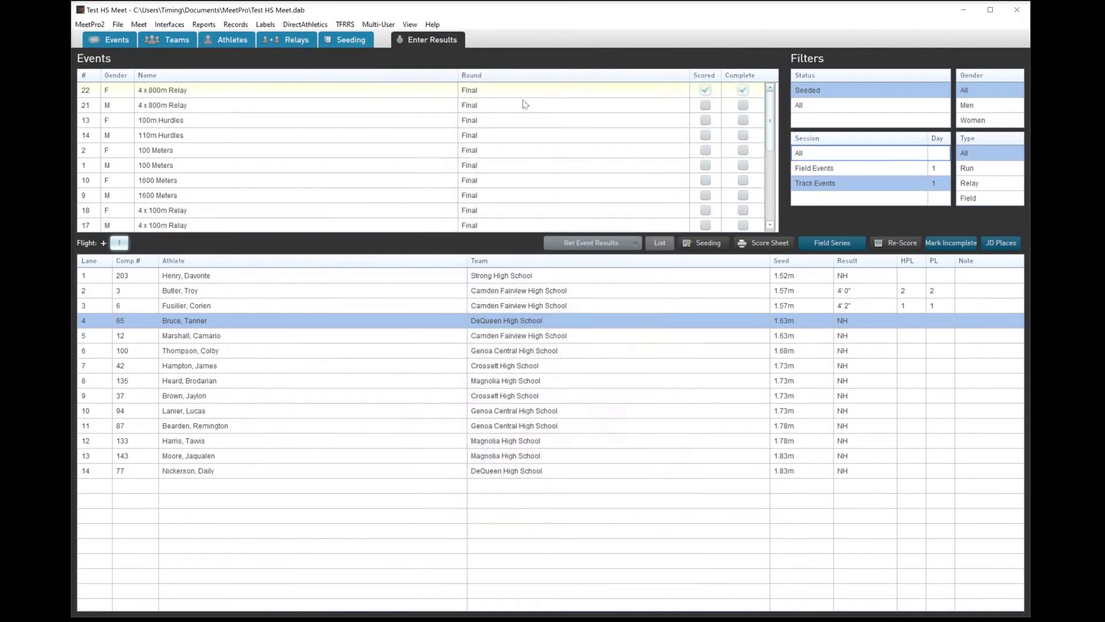
Step: Generate a one-column MVP list report for all genders and types with relay points included and the maximum raised
click(204, 26)
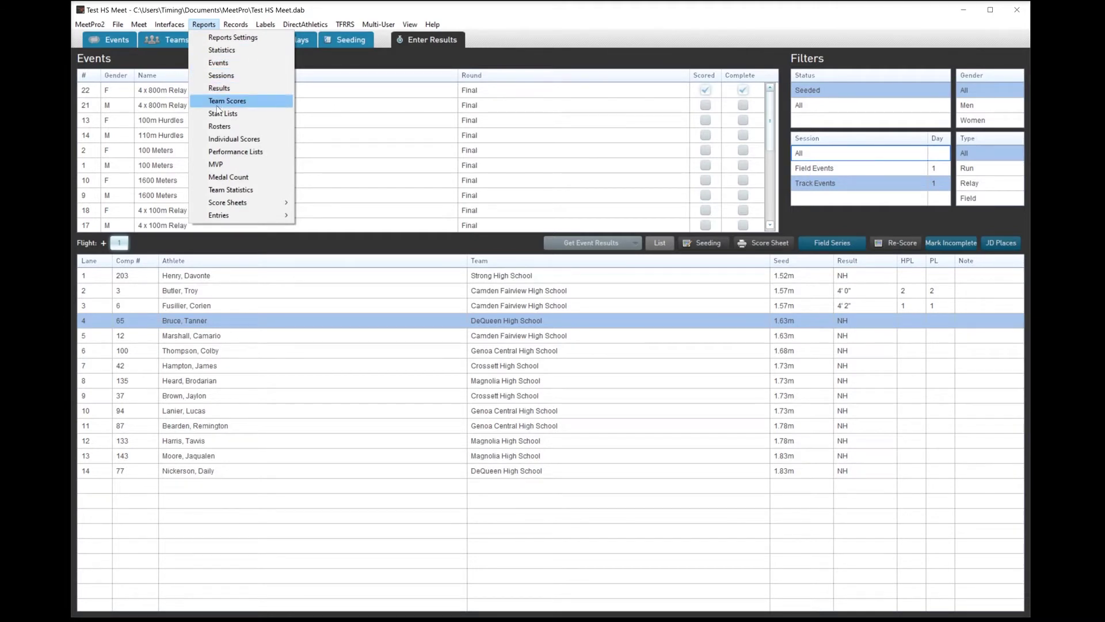
click(224, 166)
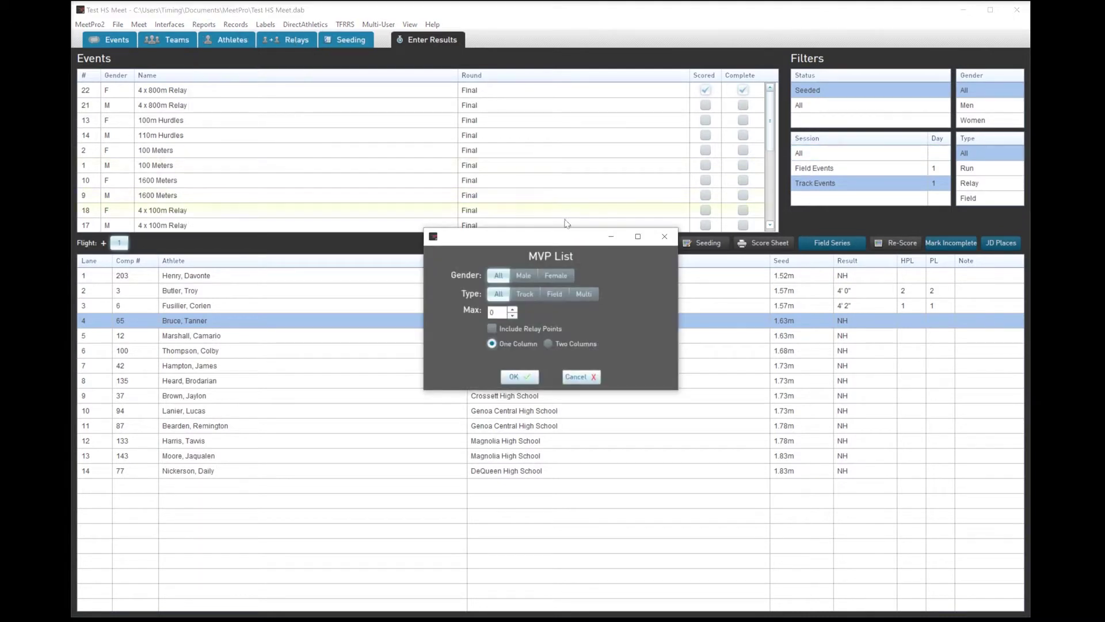
click(493, 330)
click(512, 309)
click(512, 309)
click(514, 309)
click(513, 378)
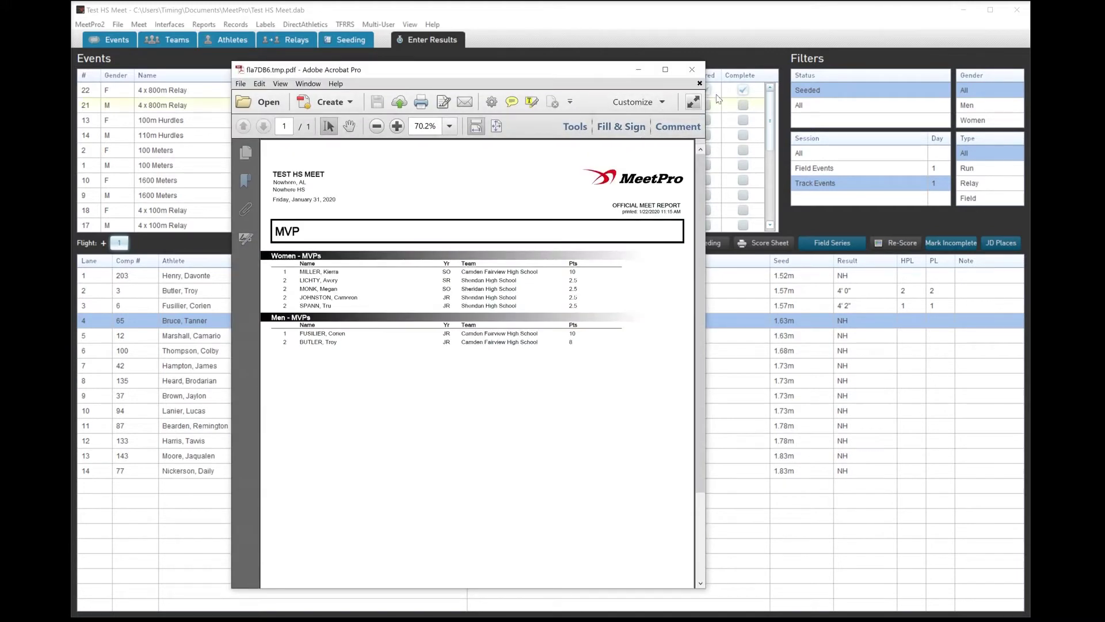
Step: Close the MVP report and its options, and generate a two-column PDF start list in session order with page breaks between events
click(692, 69)
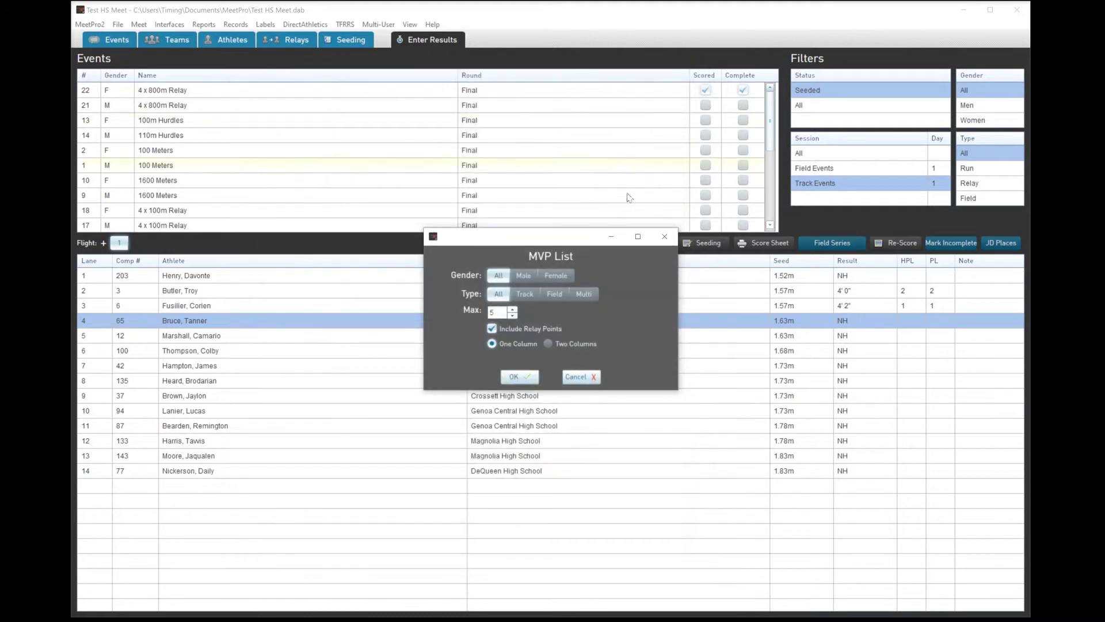
click(665, 238)
click(204, 24)
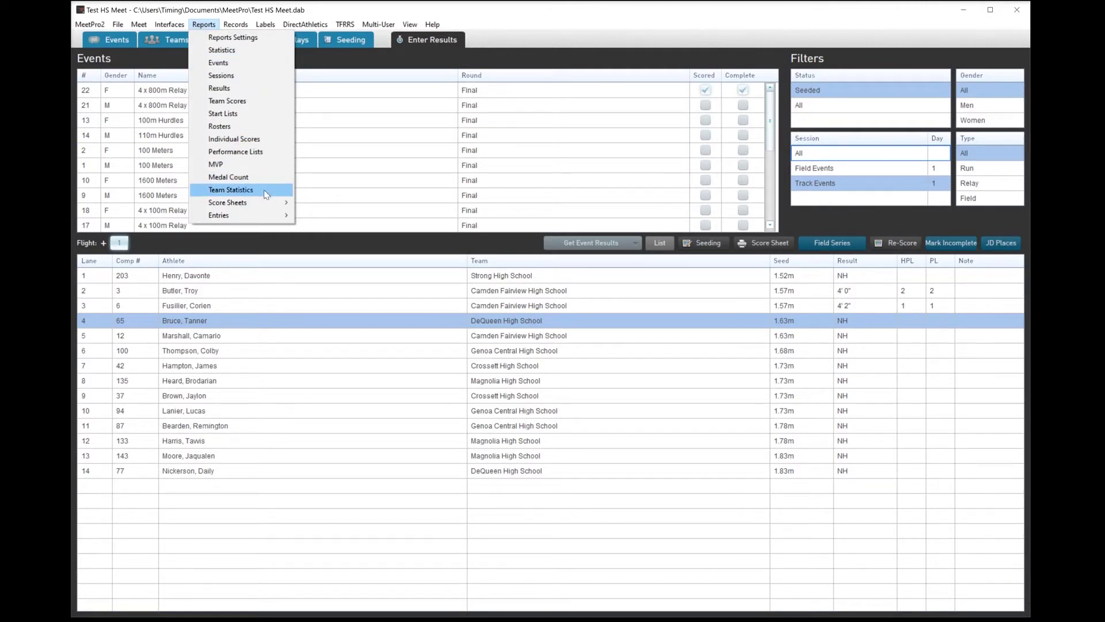
mouse_move(266, 203)
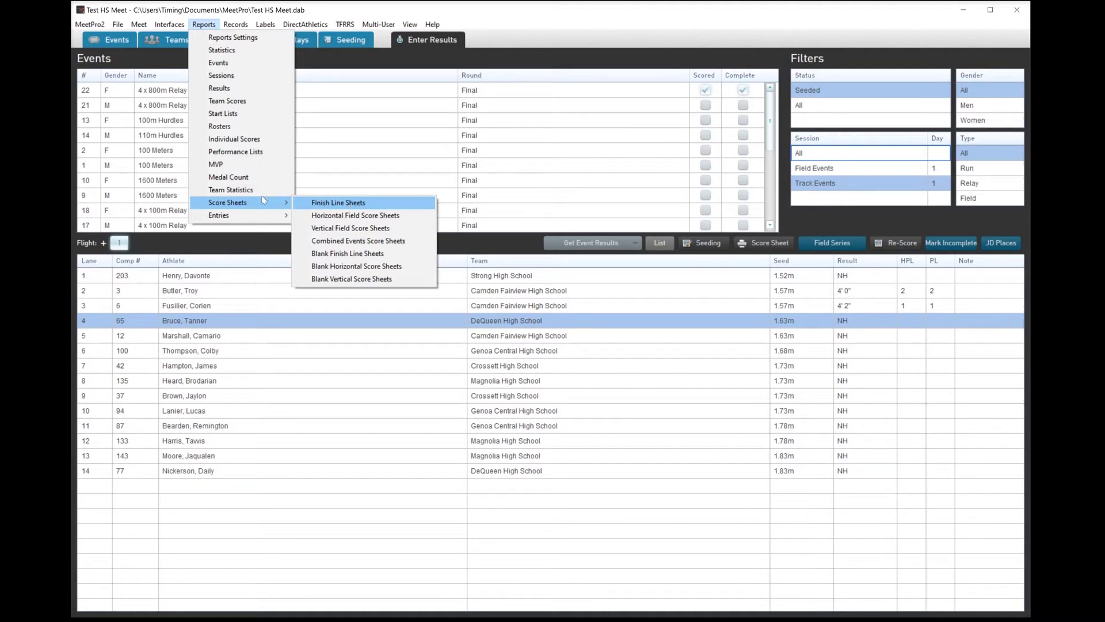
click(229, 114)
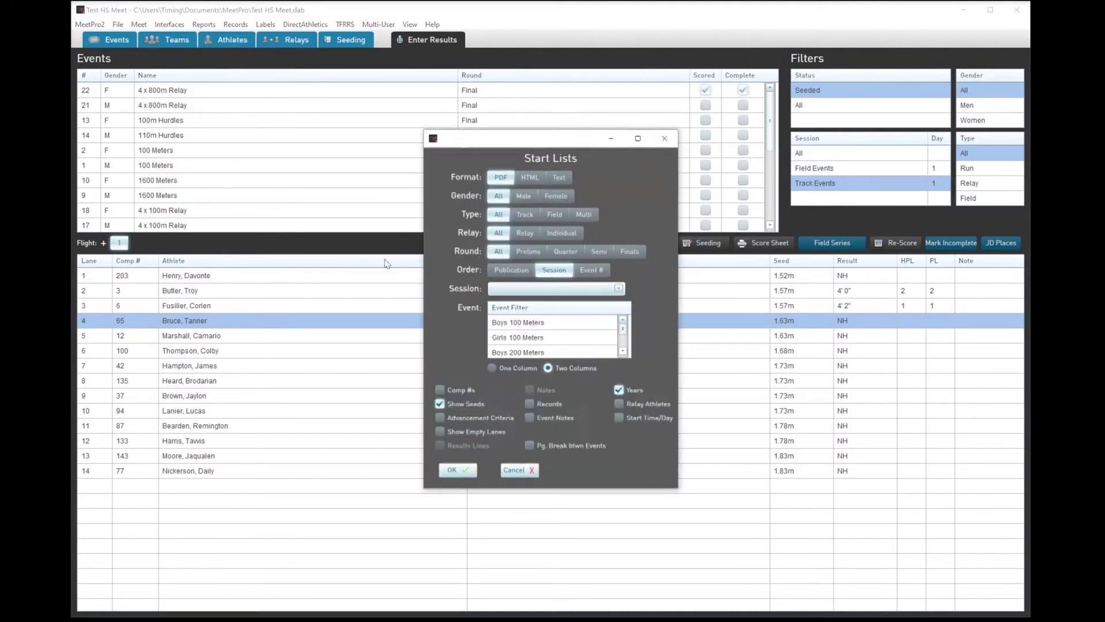
click(529, 446)
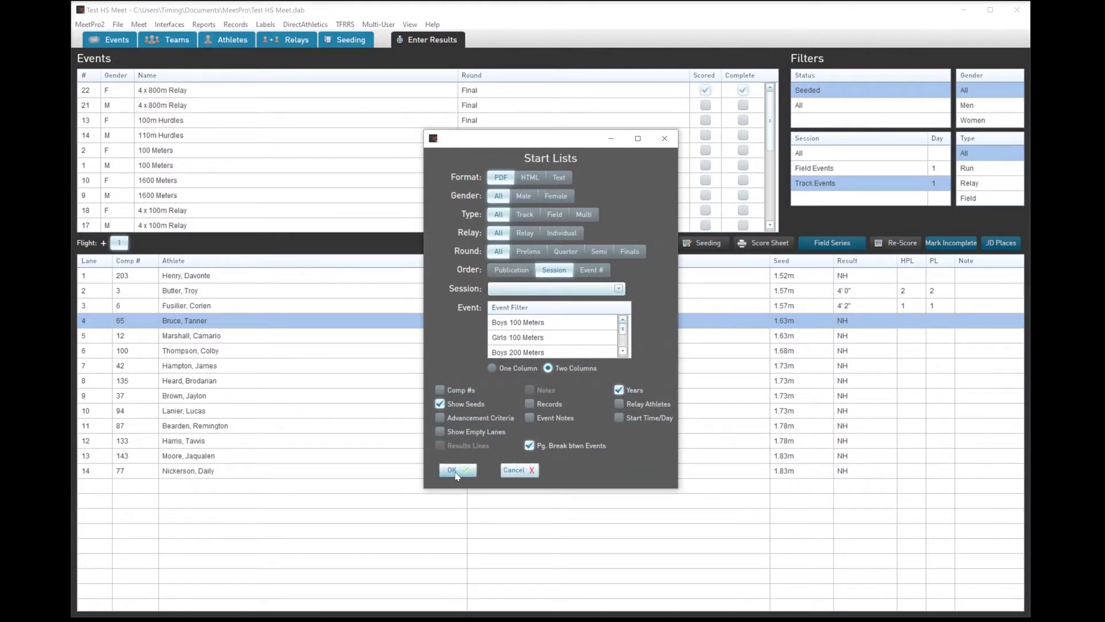
key(Return)
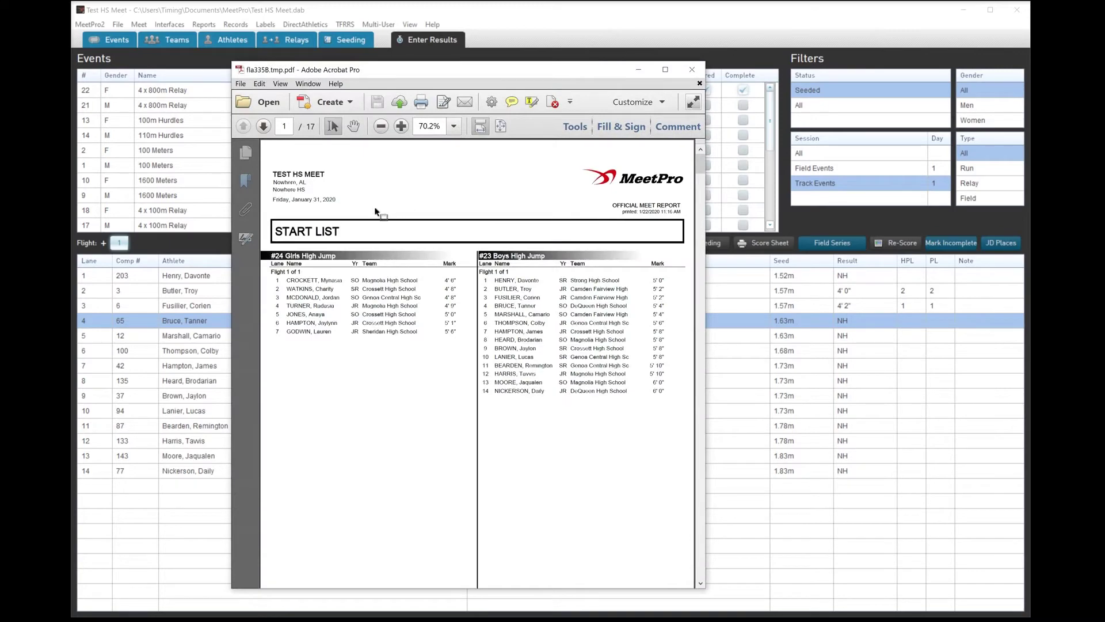
Step: Page through the start list report to page 10, and close the report and its options
click(264, 127)
click(263, 126)
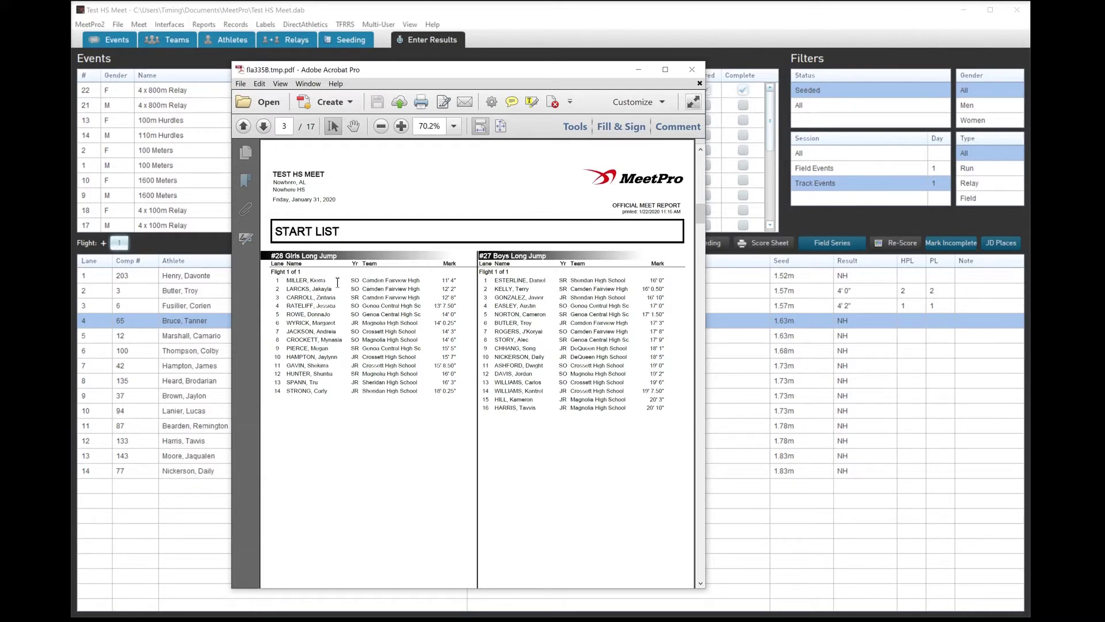
click(268, 128)
click(268, 127)
click(268, 127)
click(268, 127)
click(268, 127)
click(268, 127)
click(268, 127)
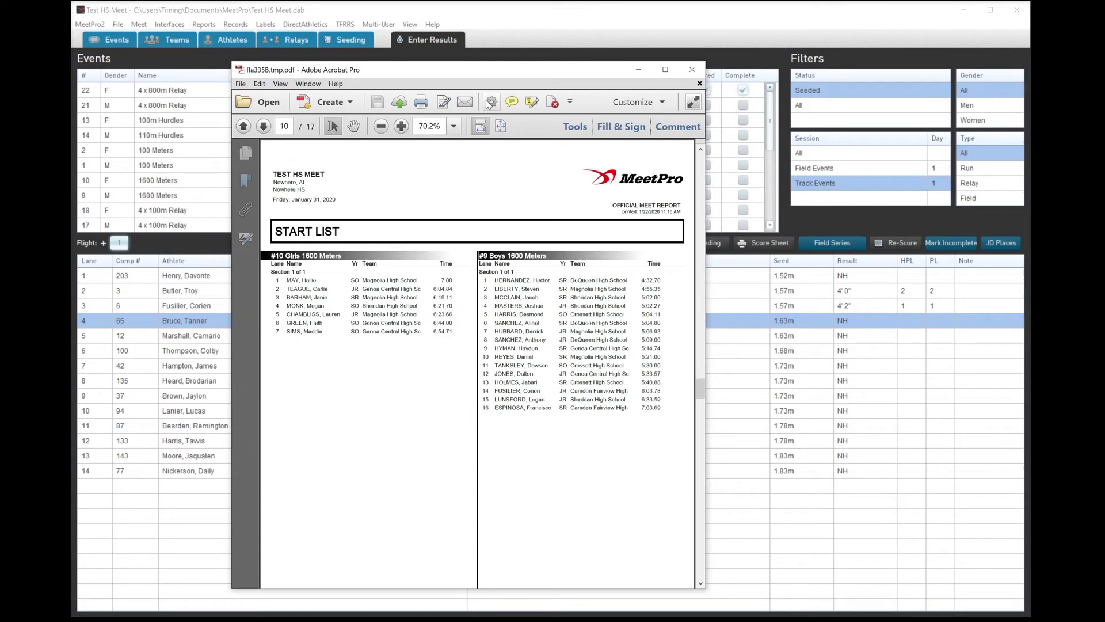
click(690, 70)
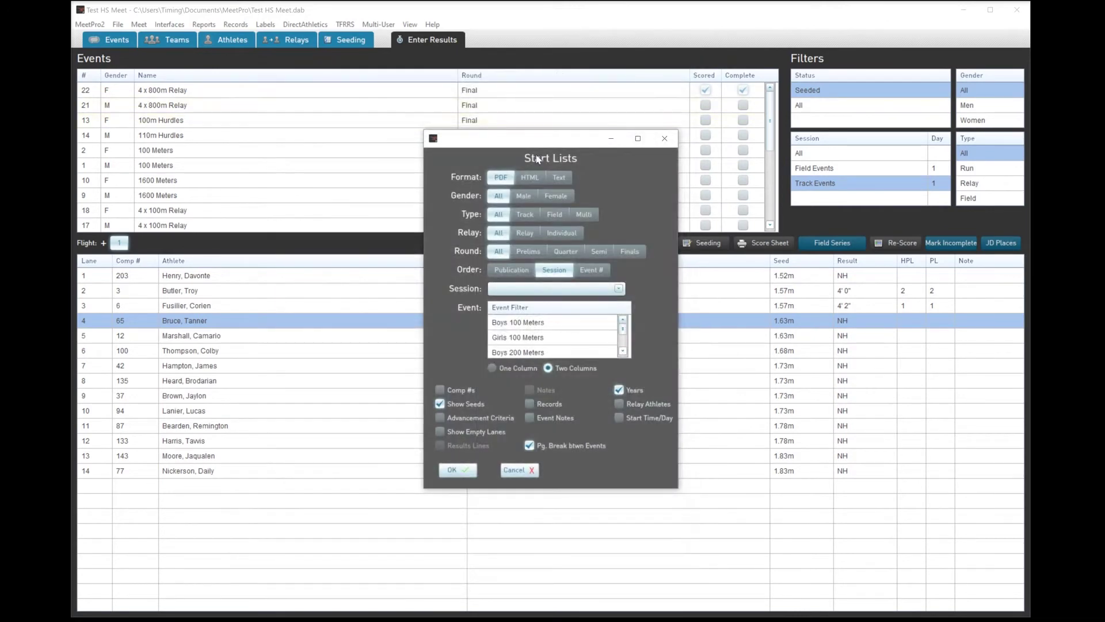
click(663, 140)
Step: Examine the record sets in the records setup and the form for creating a new record set, and close both
click(240, 28)
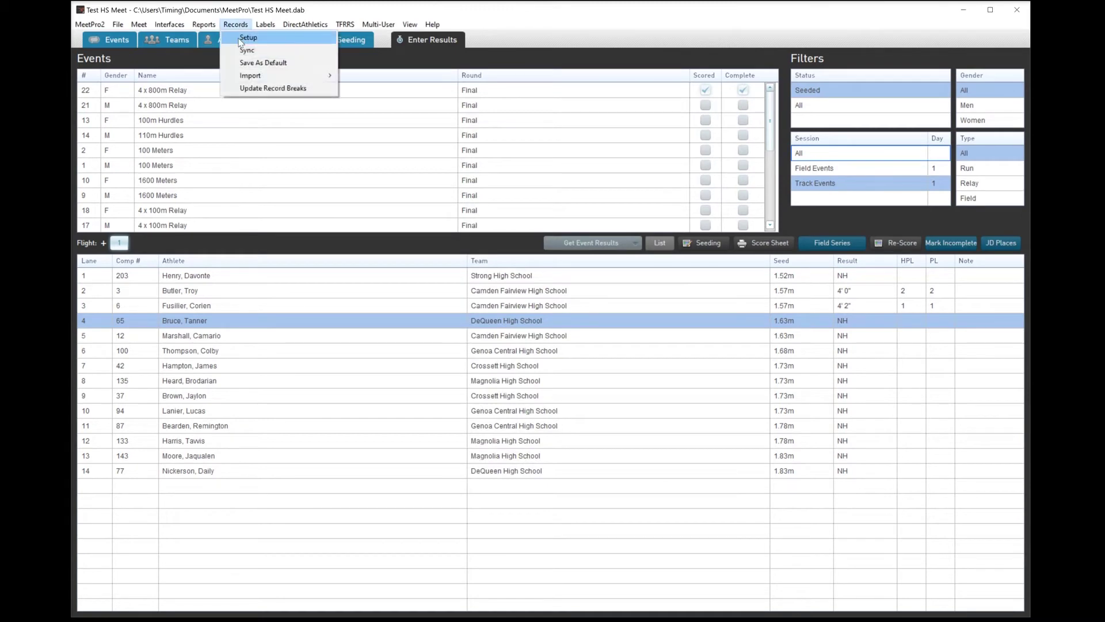
click(246, 40)
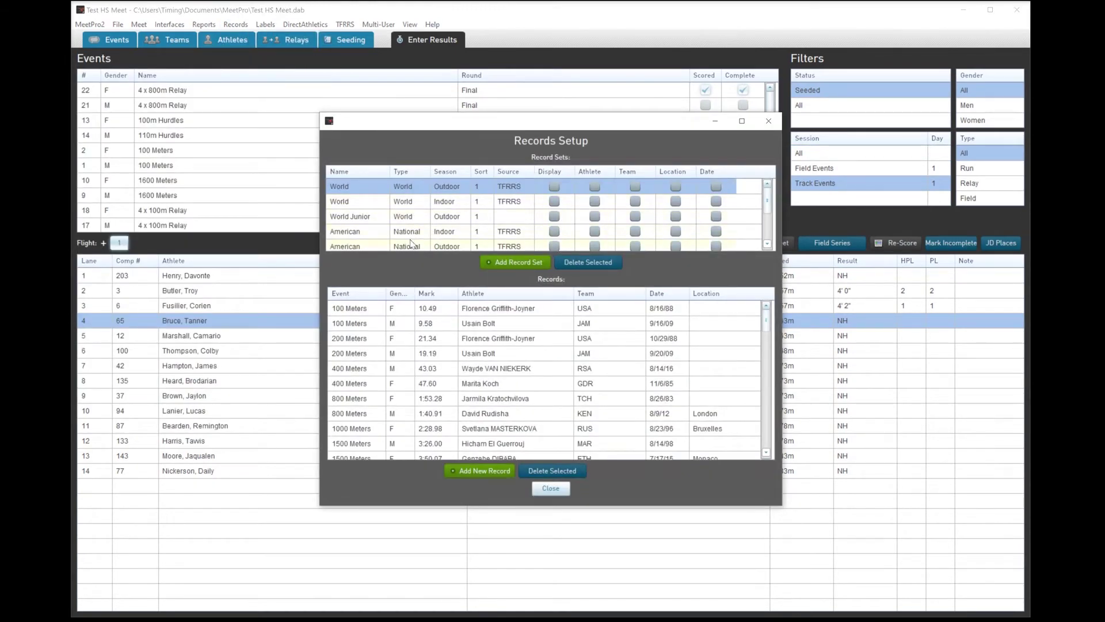
scroll(418, 229, down, 3)
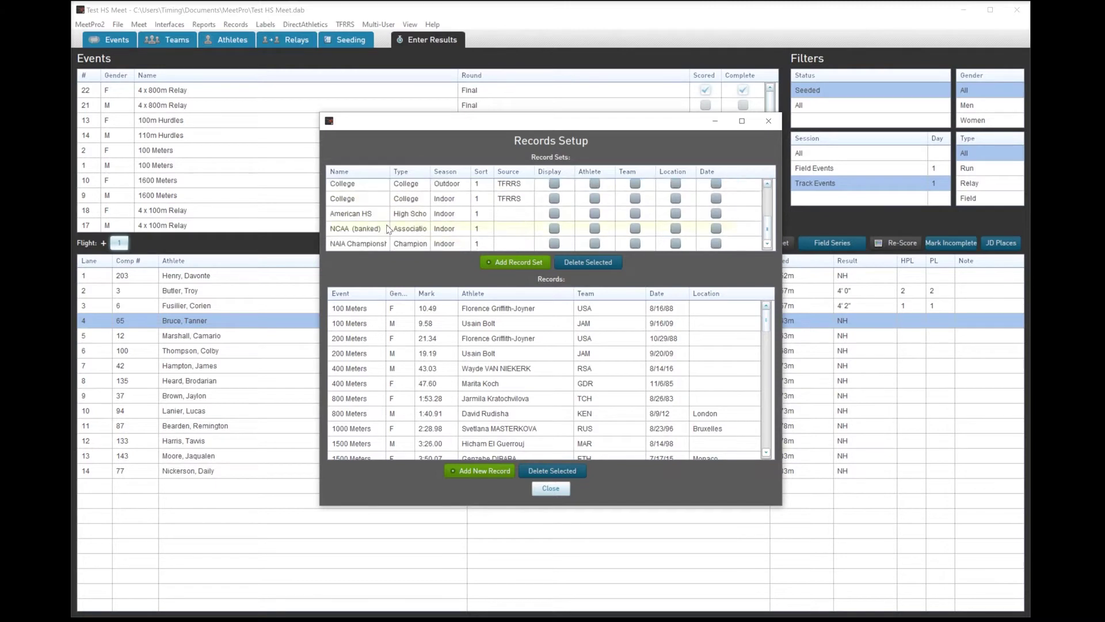
click(516, 265)
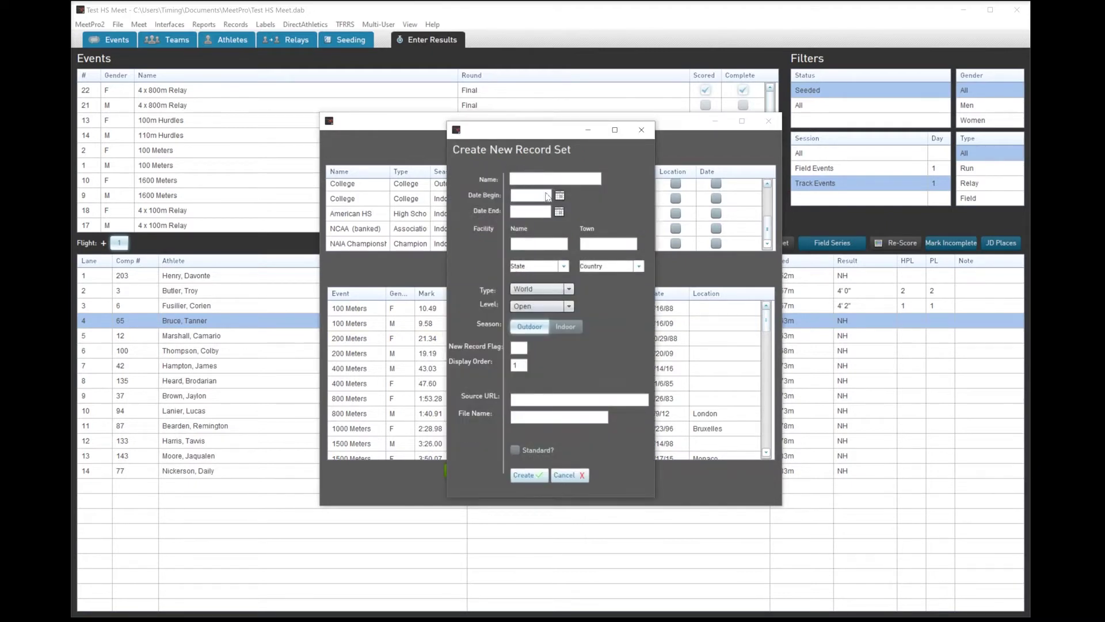
click(642, 131)
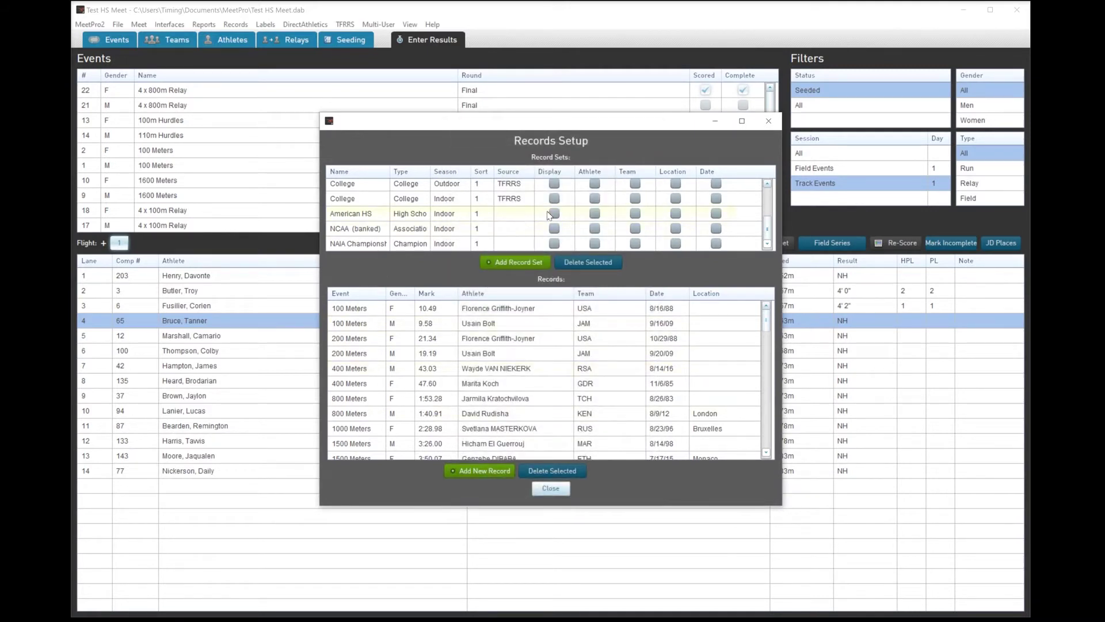
click(768, 122)
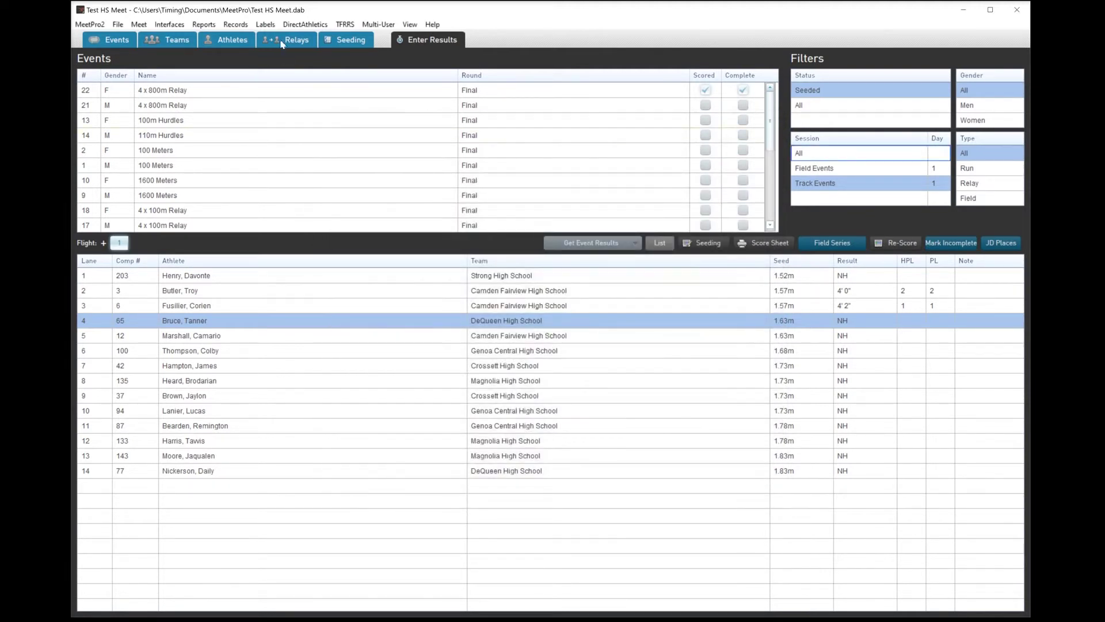
Step: Generate Avery 5160 entry labels for the Boys 100 Meters, and close the labels and their options
click(272, 25)
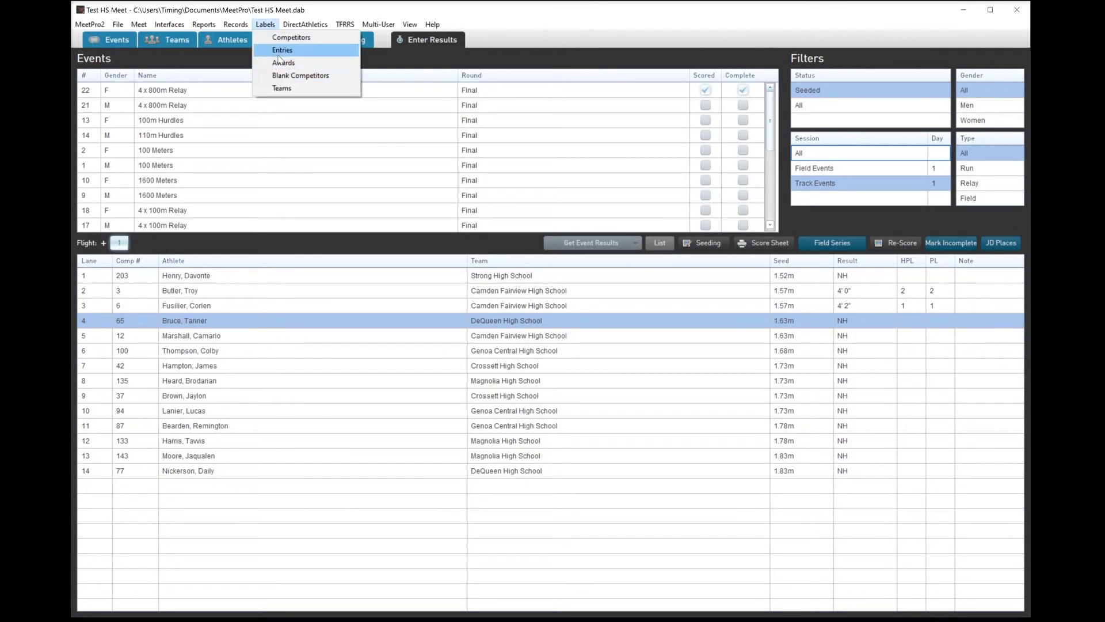
click(279, 56)
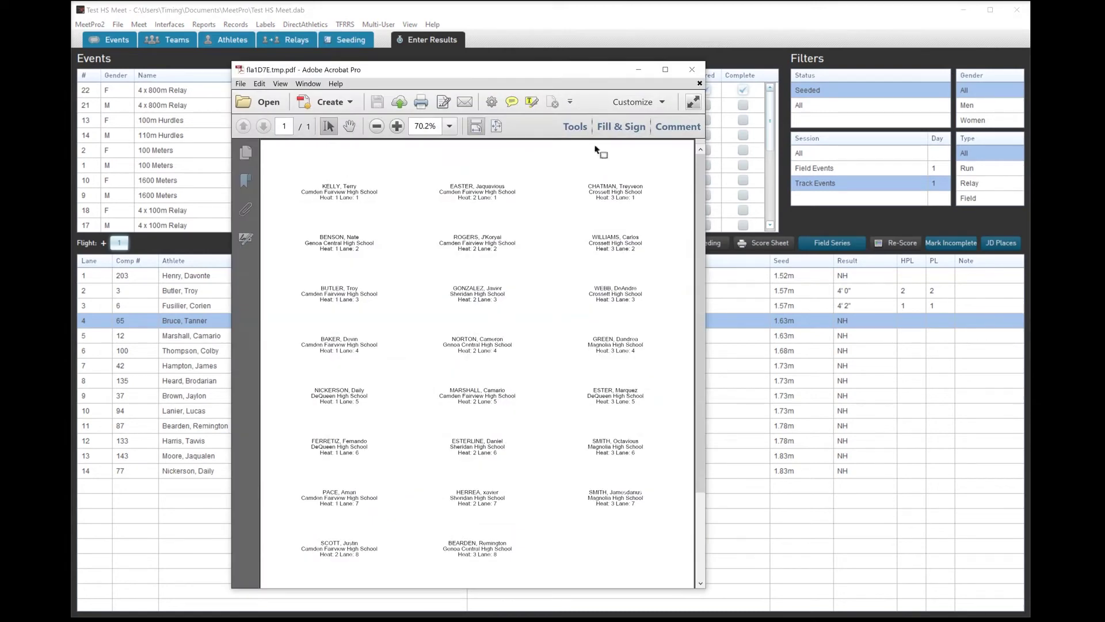
click(692, 69)
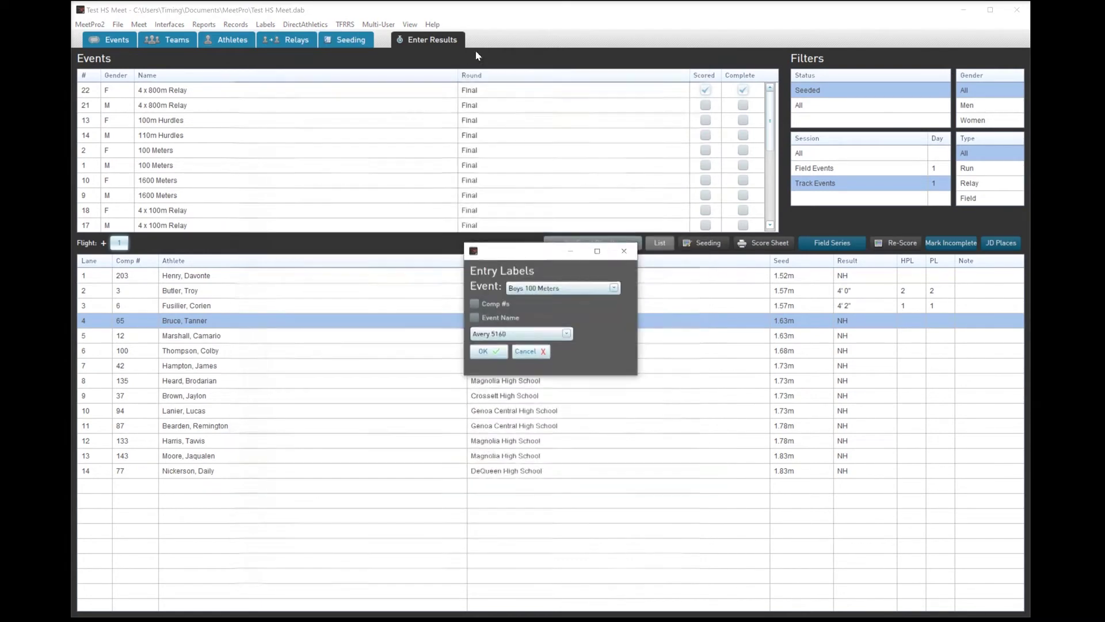
click(624, 251)
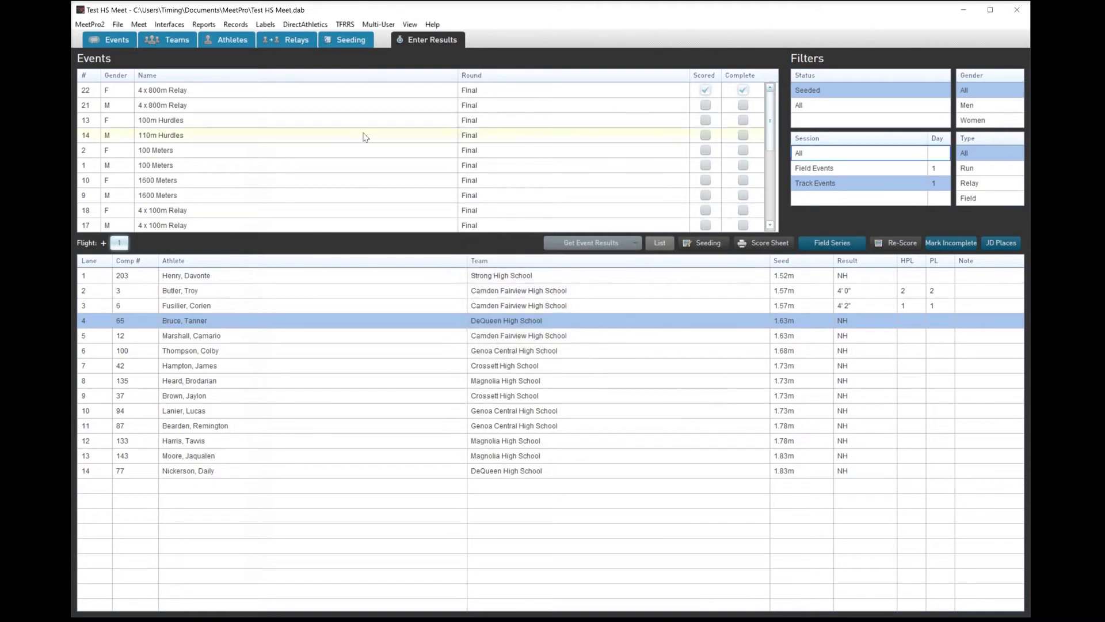
Step: Generate awards labels for all genders and types with 3 awards per event, and close the labels and their options
click(265, 25)
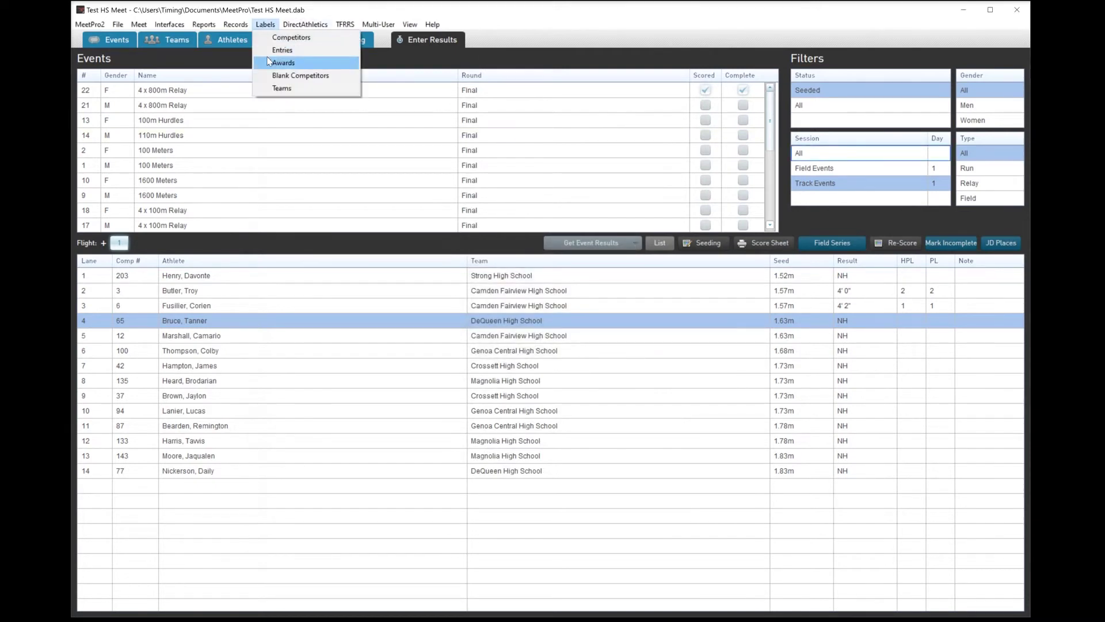
click(288, 62)
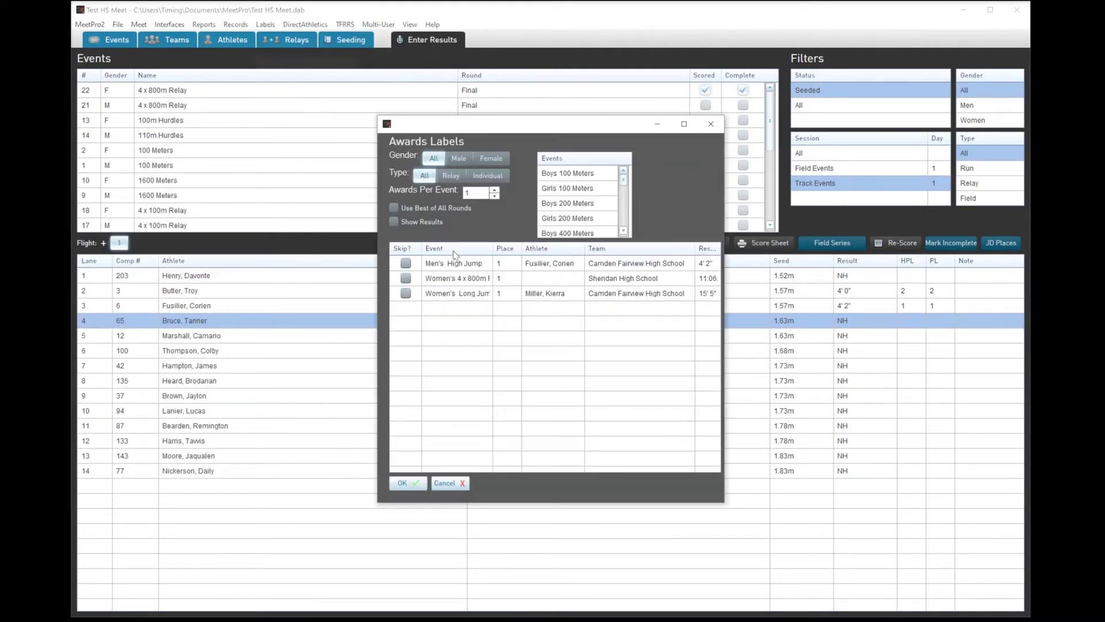
click(495, 190)
click(495, 190)
click(409, 483)
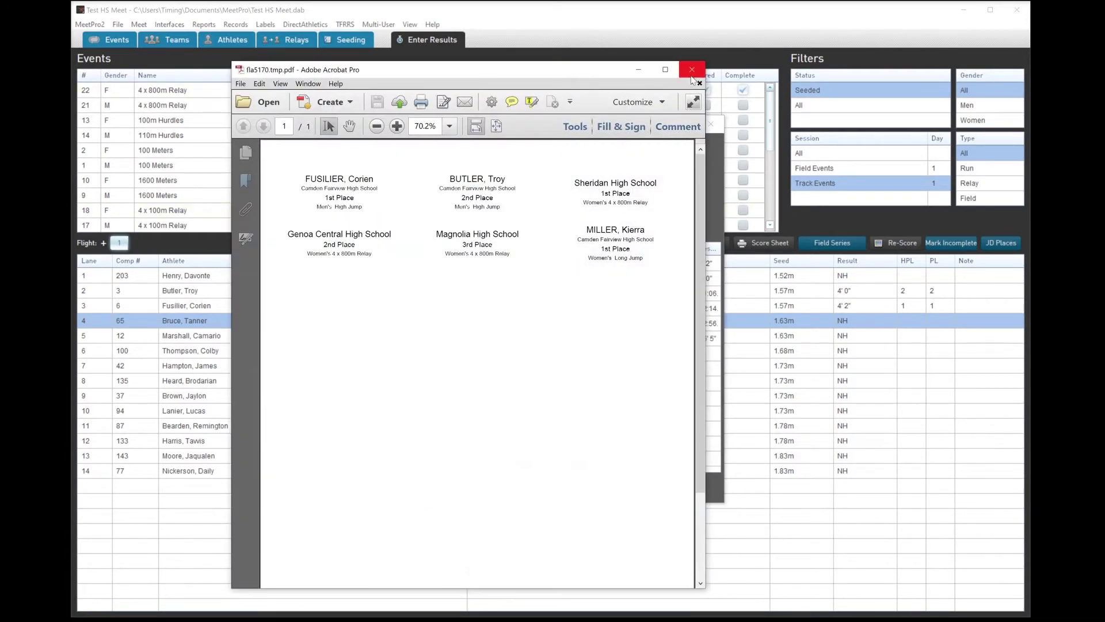
click(692, 70)
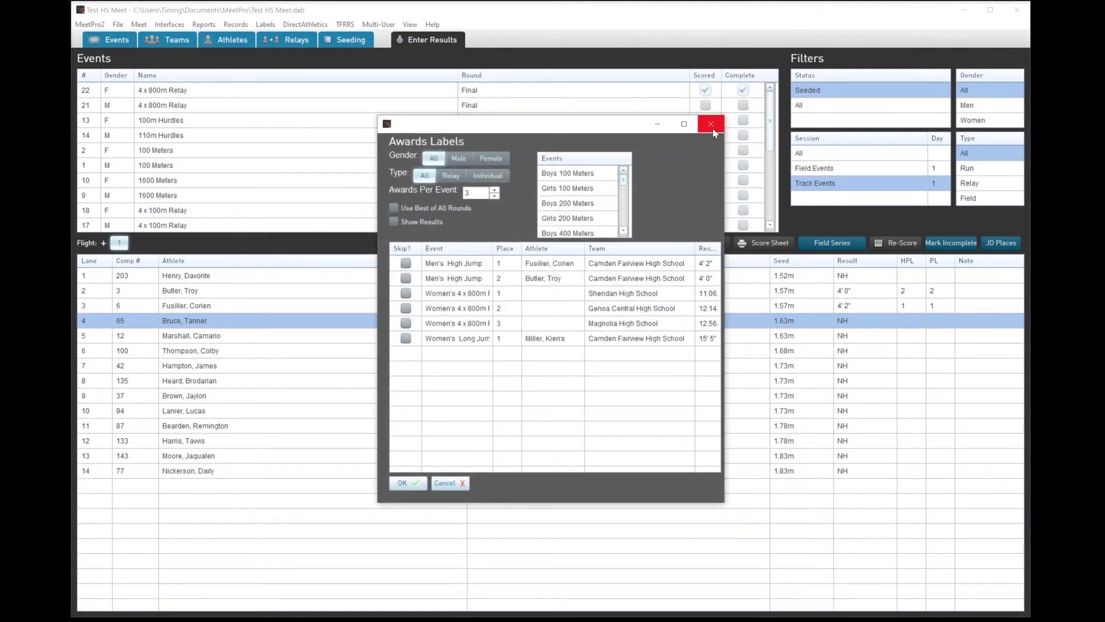
click(711, 125)
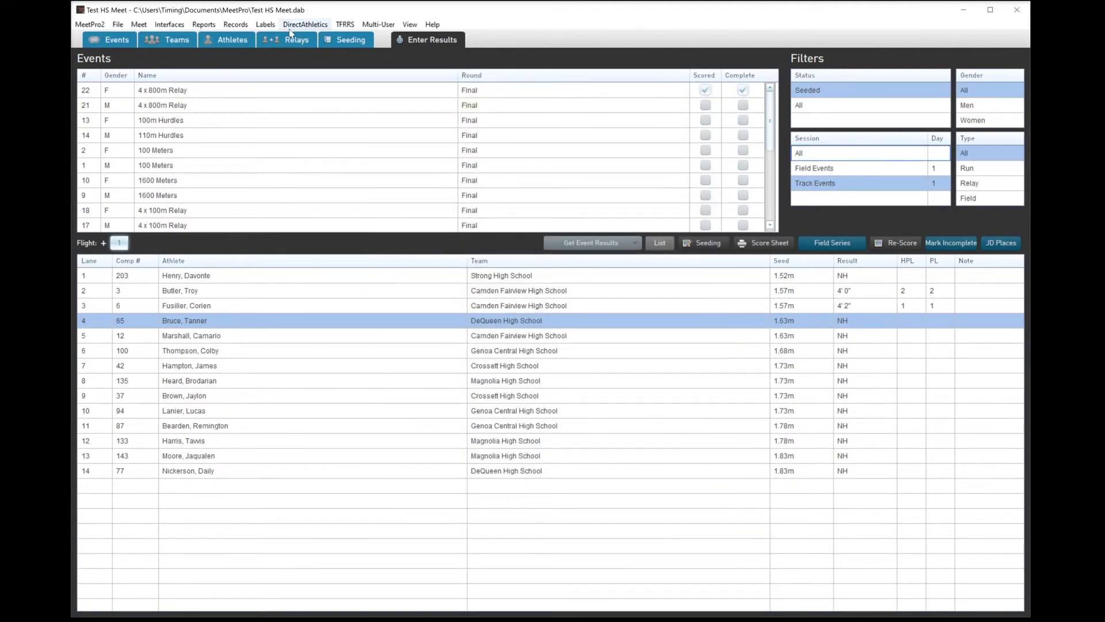
Step: Review the label format choices for the entry labels and cancel the label setup
click(266, 24)
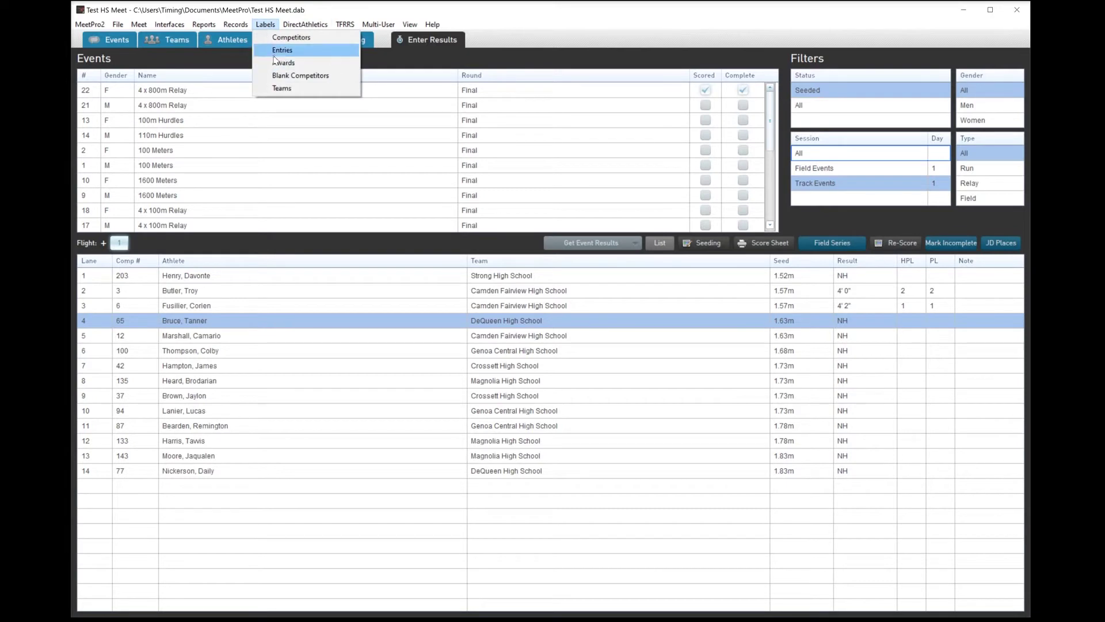
click(281, 51)
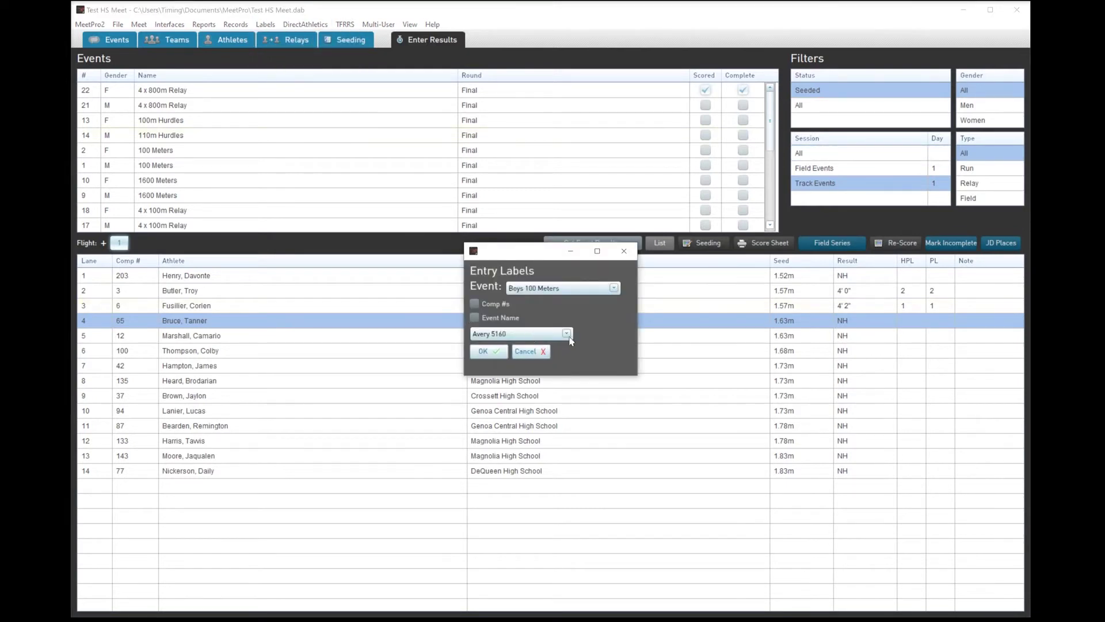
click(568, 335)
click(576, 330)
click(531, 351)
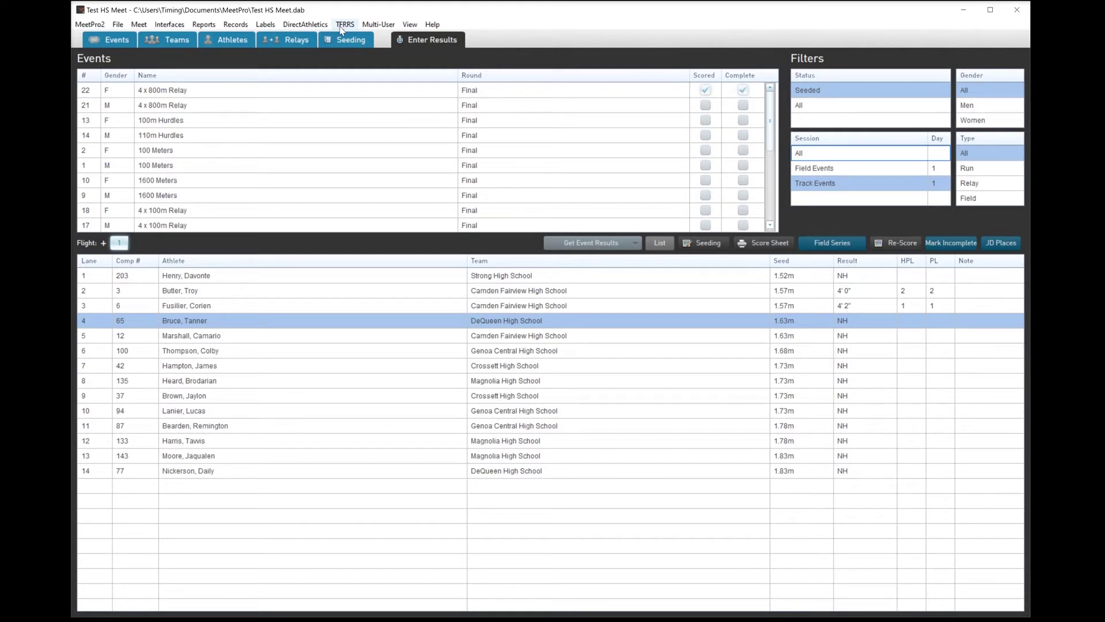
click(305, 24)
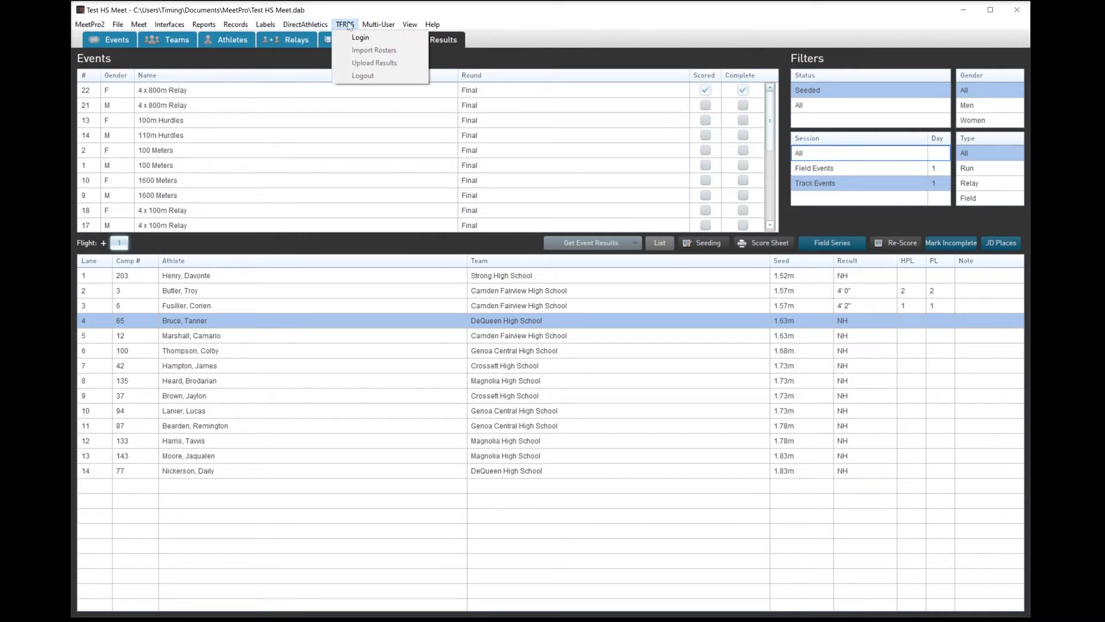
mouse_move(380, 26)
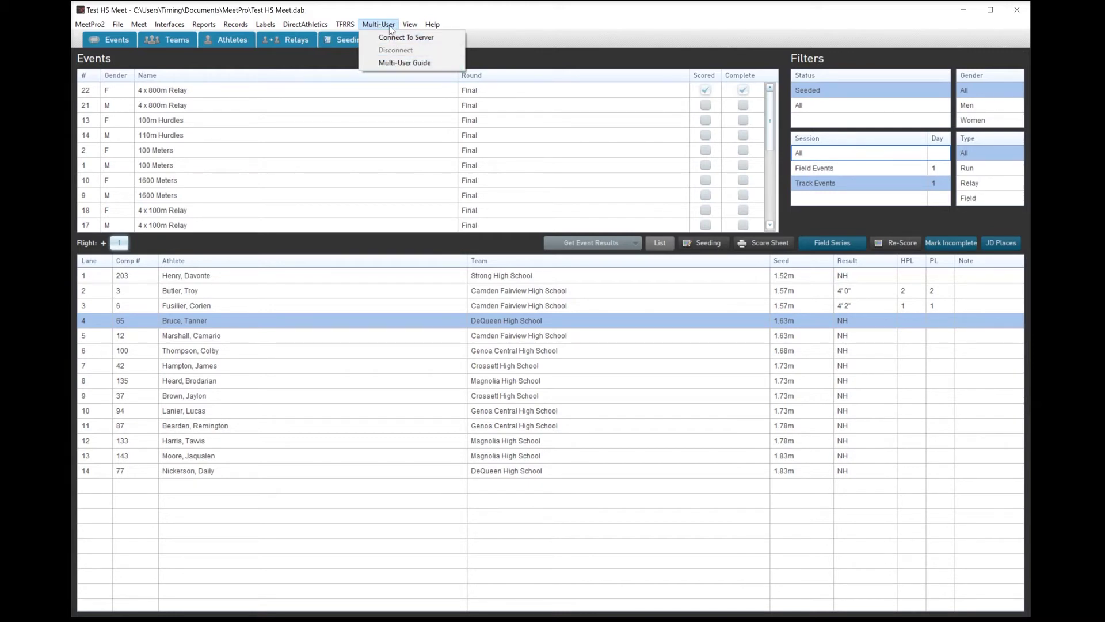
click(391, 27)
click(412, 26)
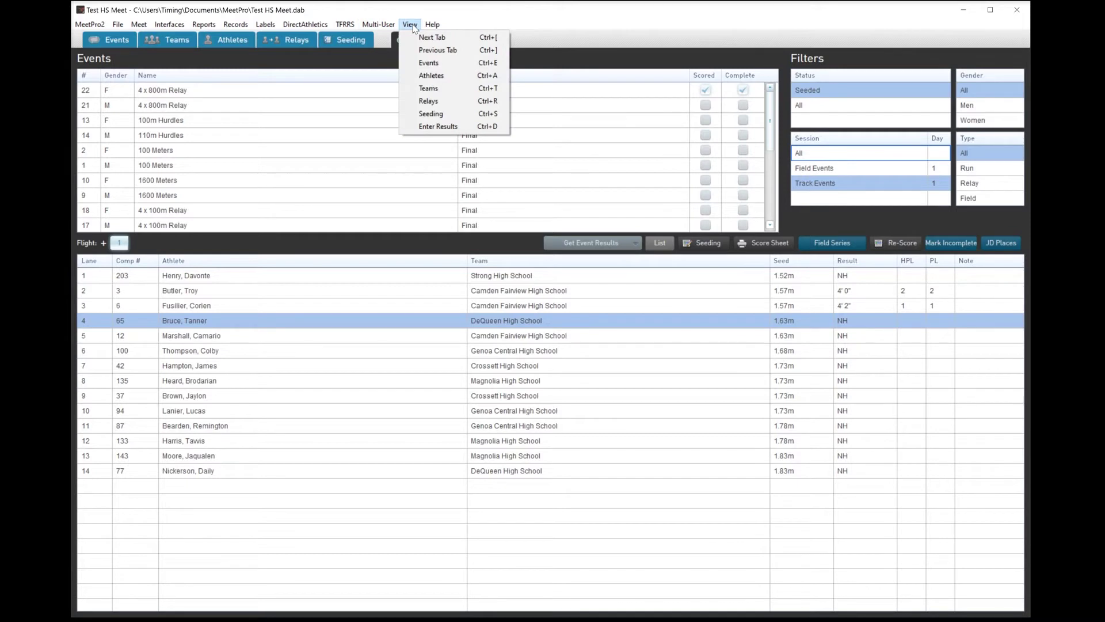
click(412, 26)
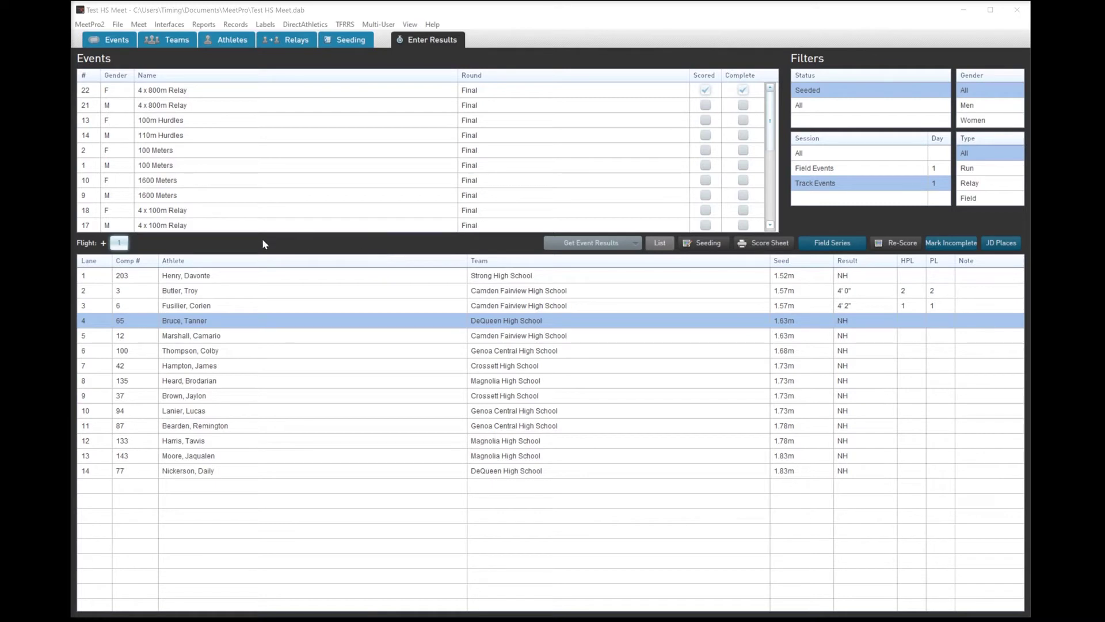
click(176, 27)
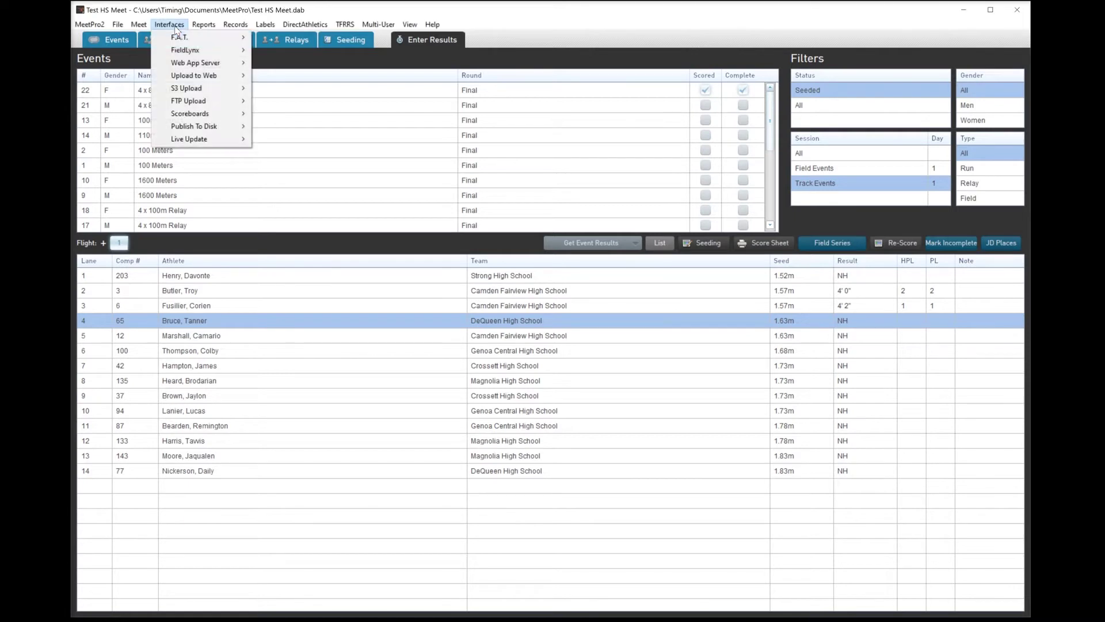
mouse_move(195, 128)
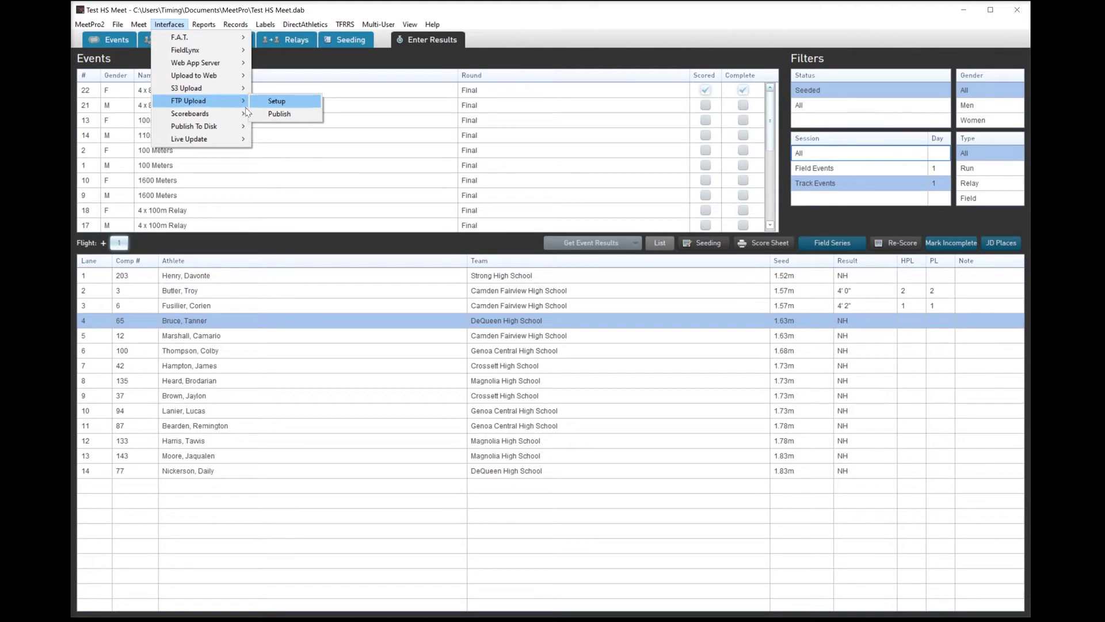
mouse_move(229, 142)
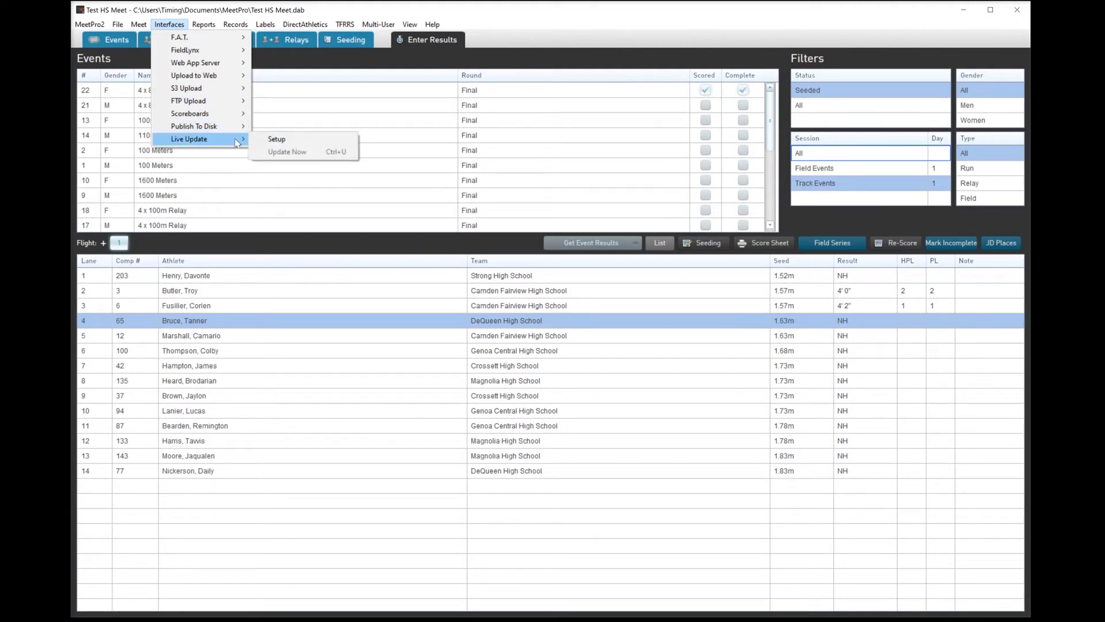
mouse_move(191, 42)
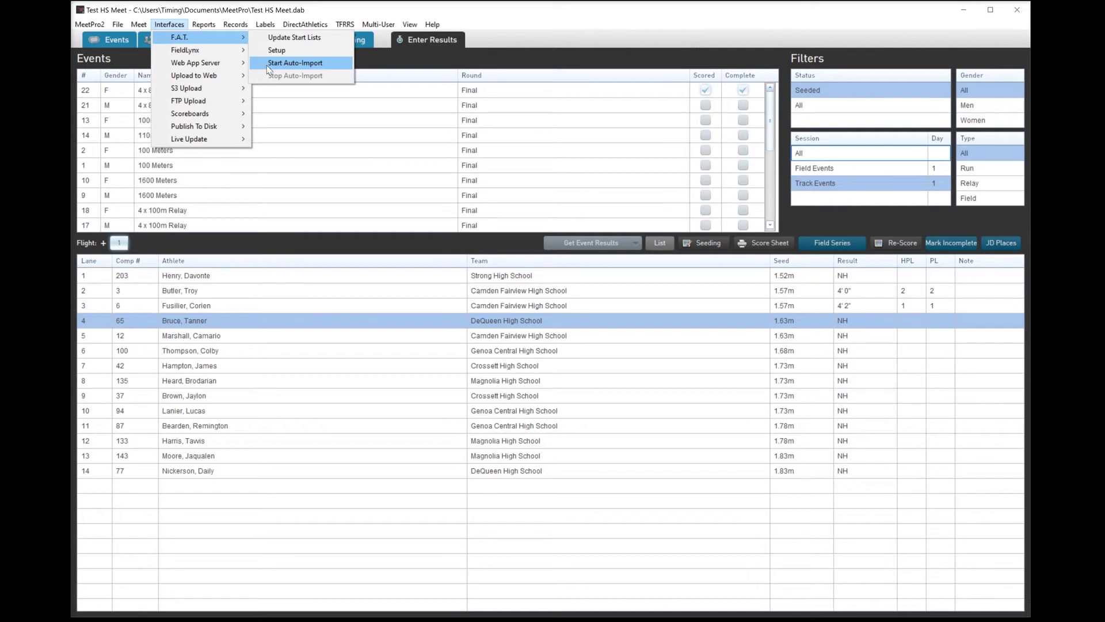
click(337, 13)
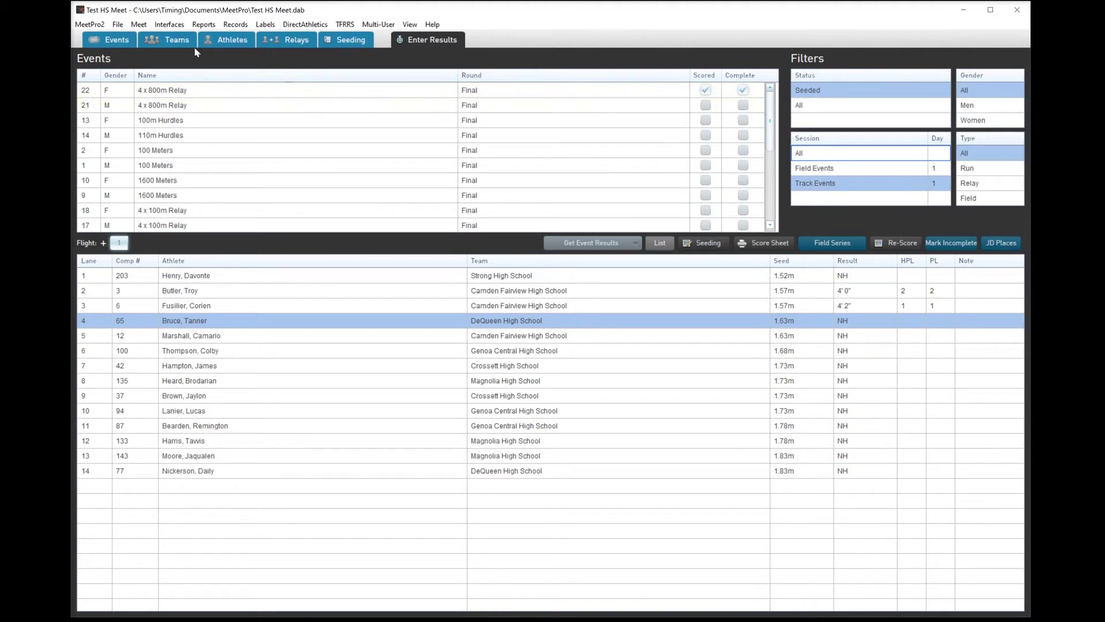
click(169, 24)
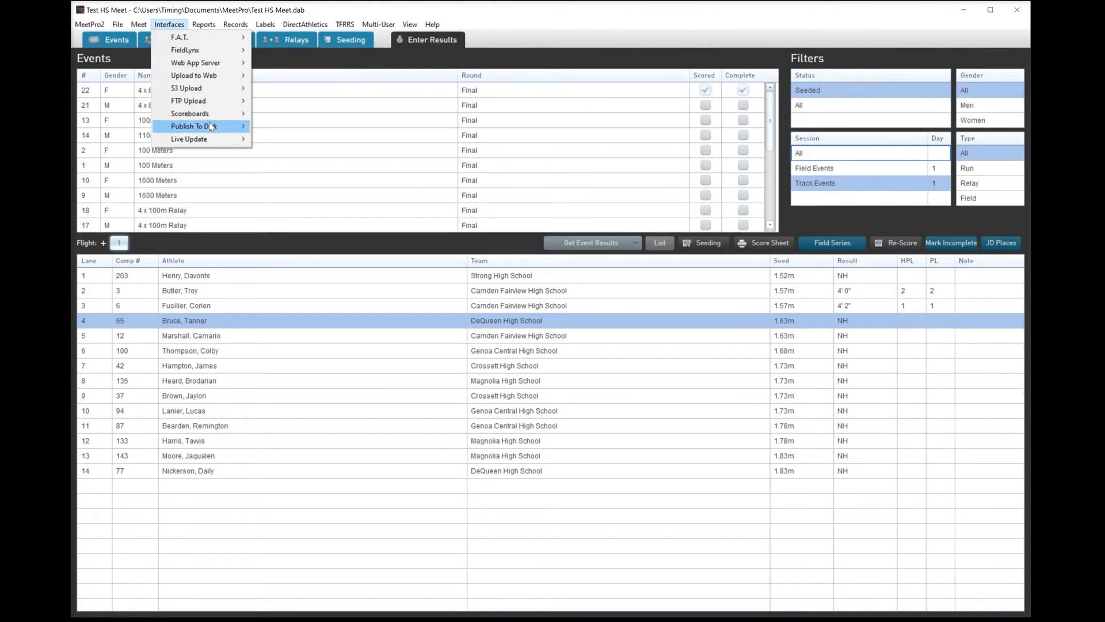
mouse_move(216, 104)
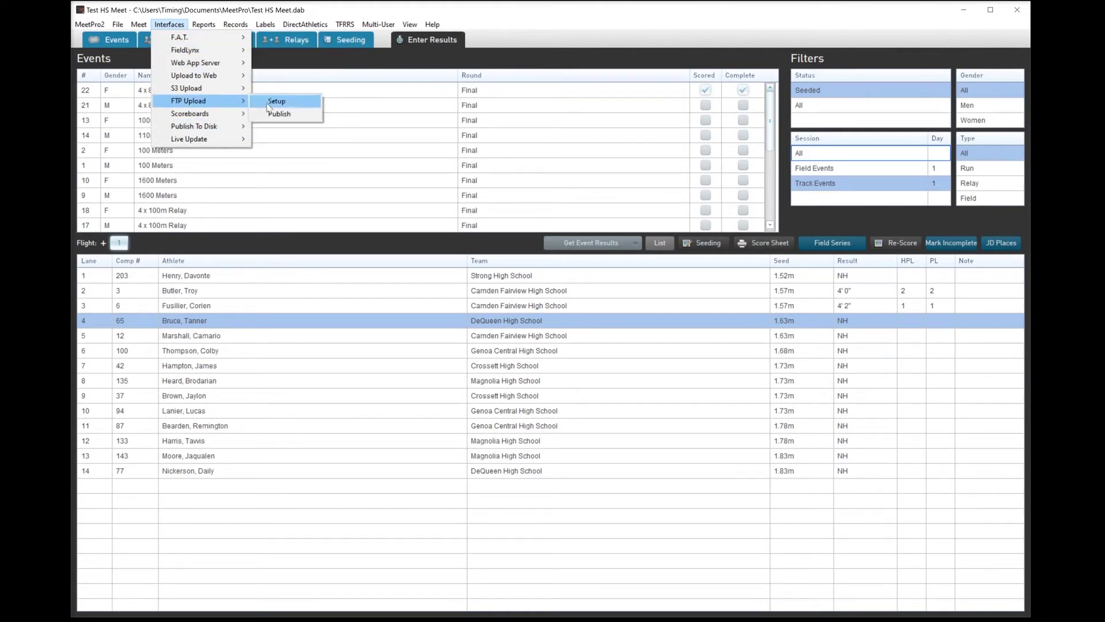
mouse_move(232, 140)
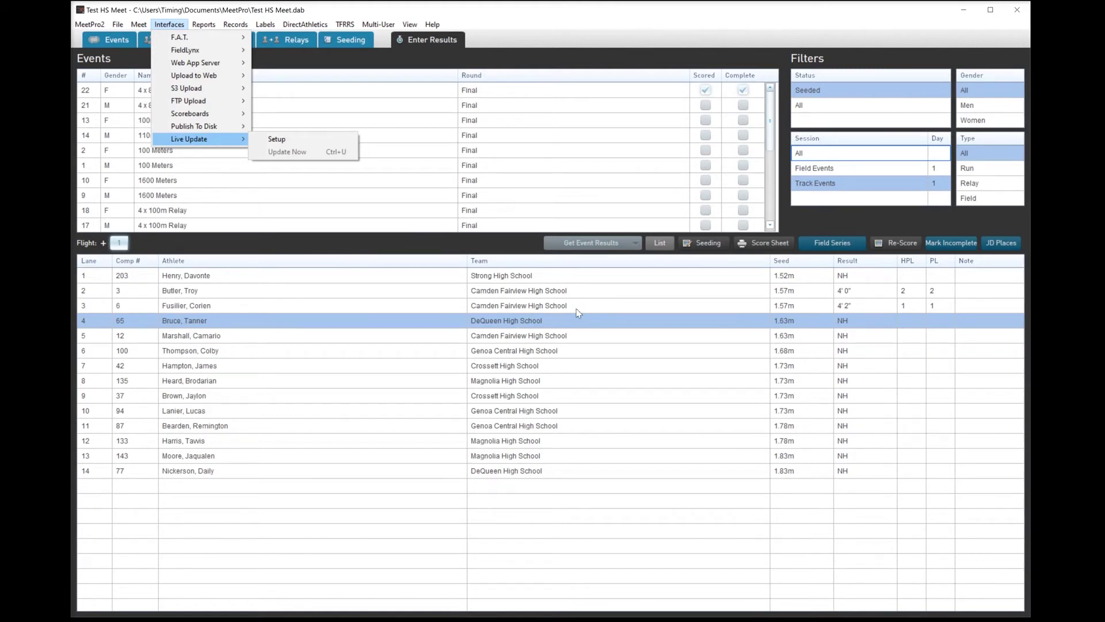
click(509, 249)
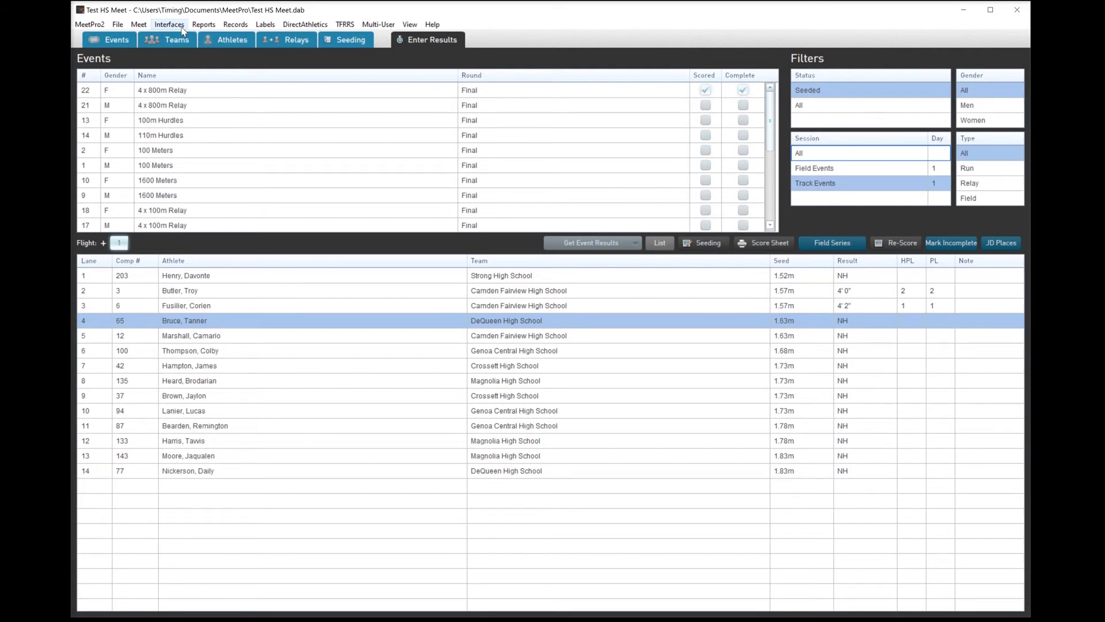
Step: Generate a text-format results report for all events with splits, field series, advancement, records and English marks turned off
click(204, 24)
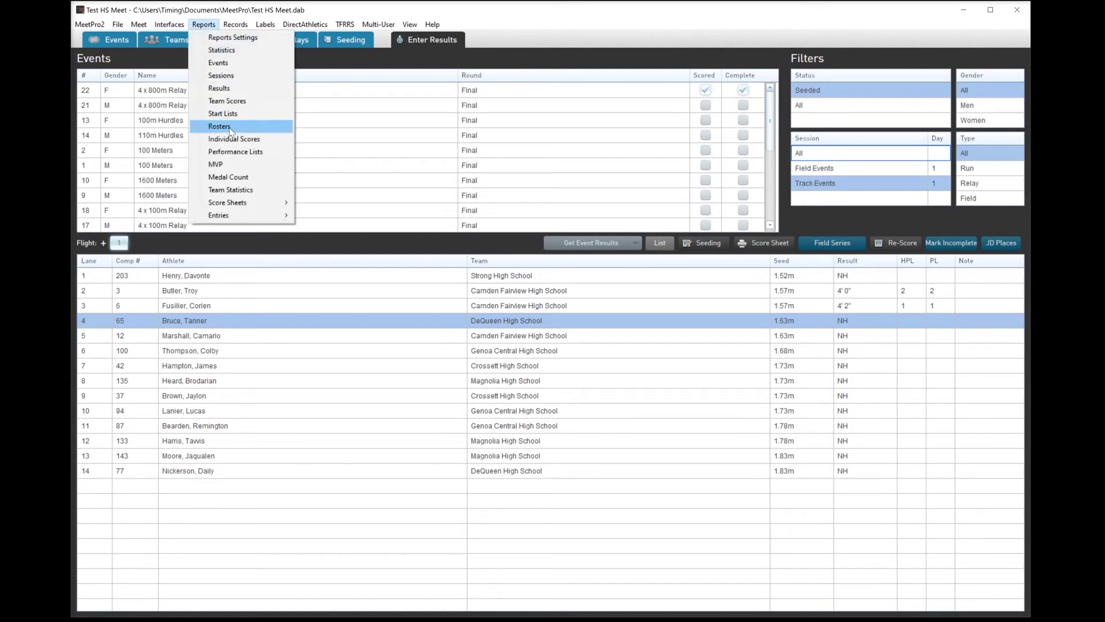
click(234, 93)
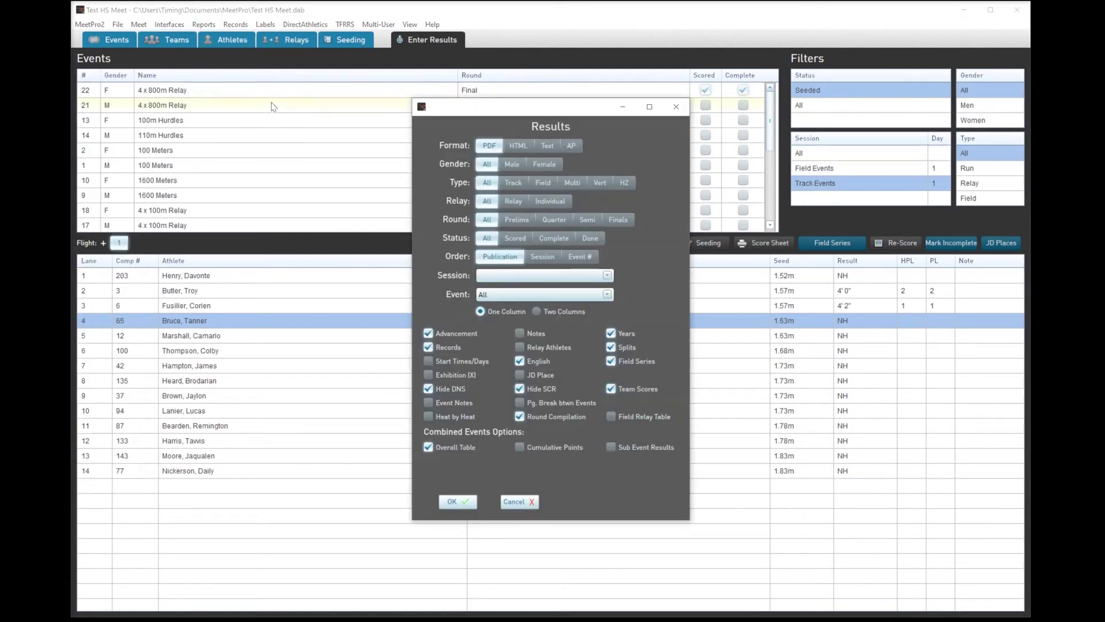
click(540, 151)
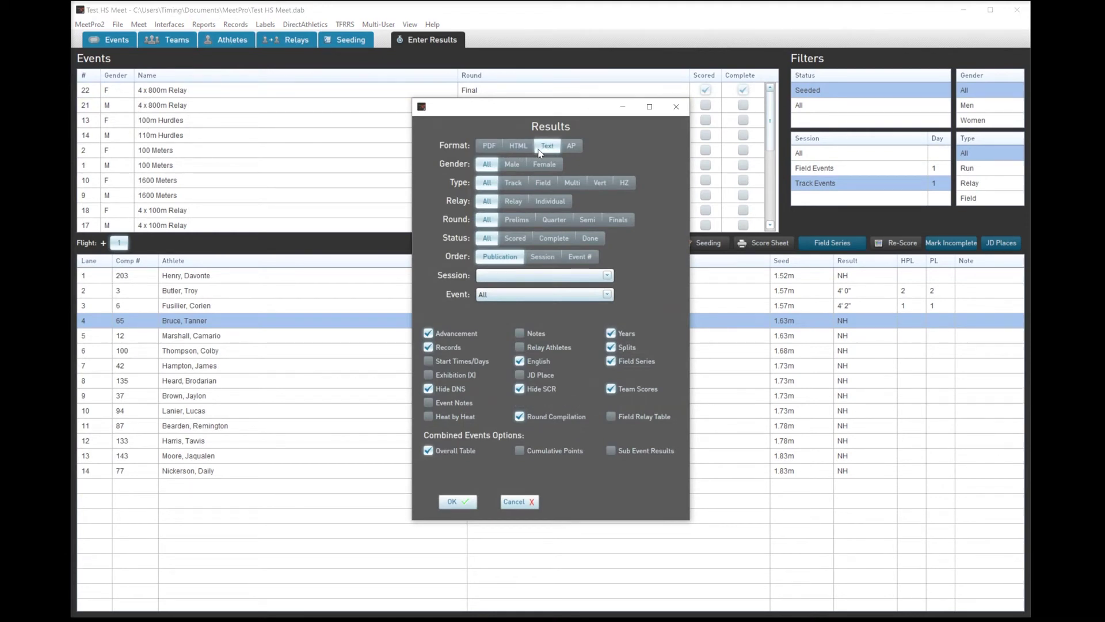
click(611, 347)
click(611, 361)
click(429, 333)
click(428, 347)
click(520, 361)
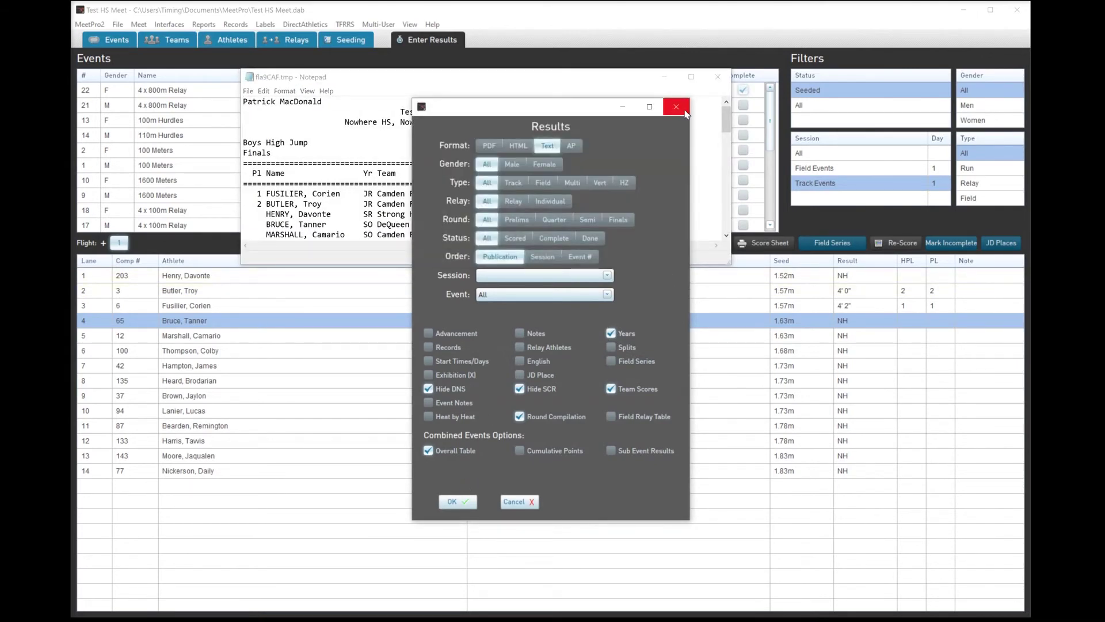
Step: Close the results options and resize the text report window to fit the full width of the results
click(673, 104)
drag(727, 263, 759, 568)
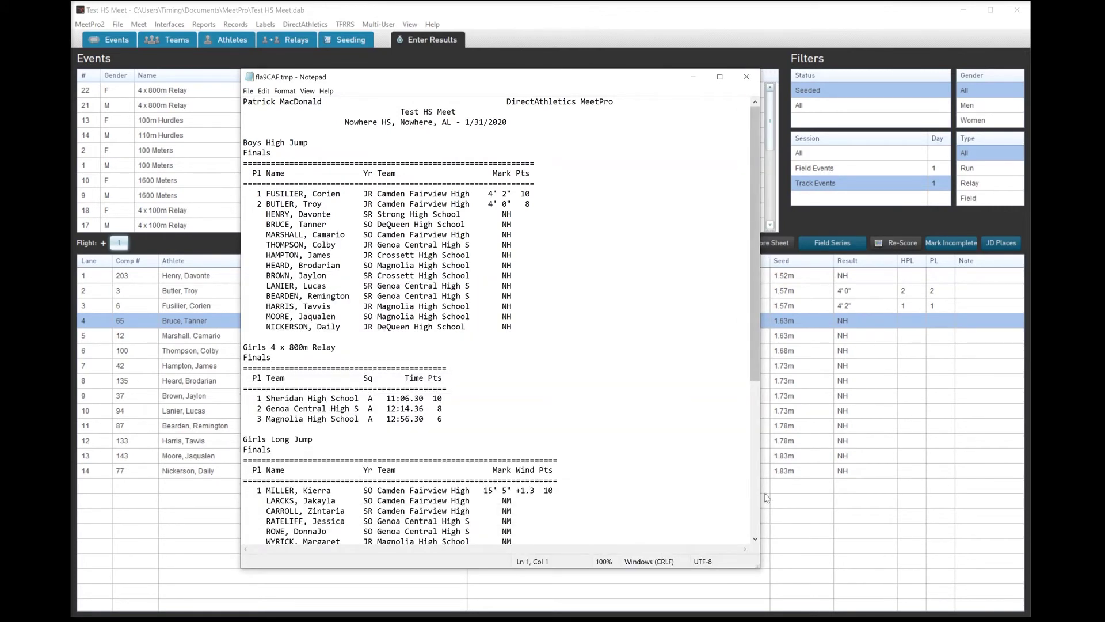
drag(763, 494, 626, 484)
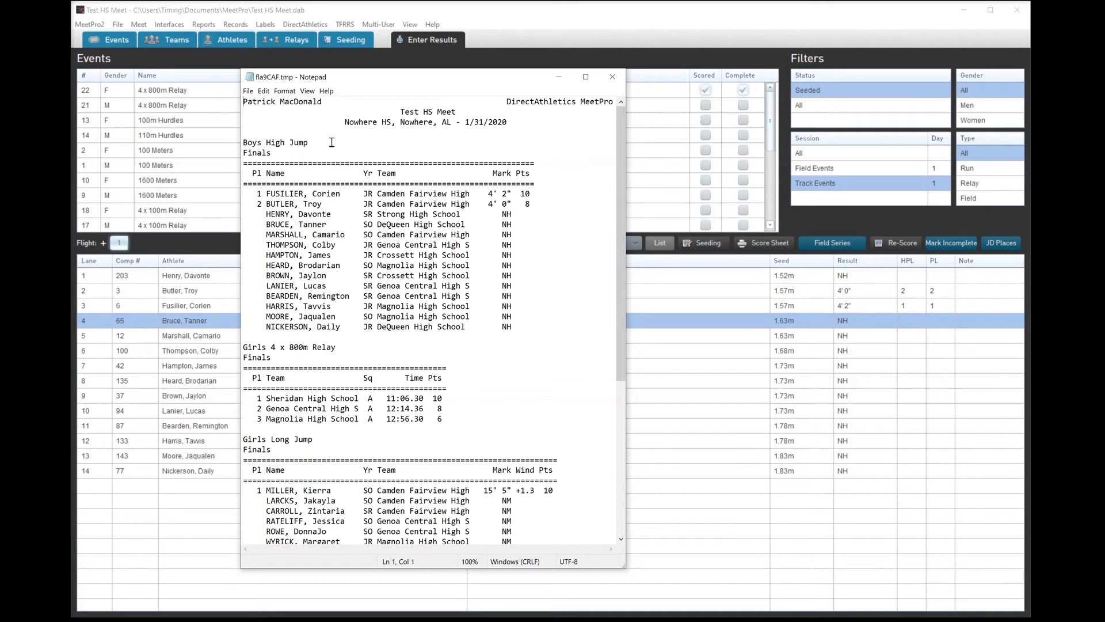
Step: Replace every foot mark and the space following it with a hyphen throughout the text results
click(264, 91)
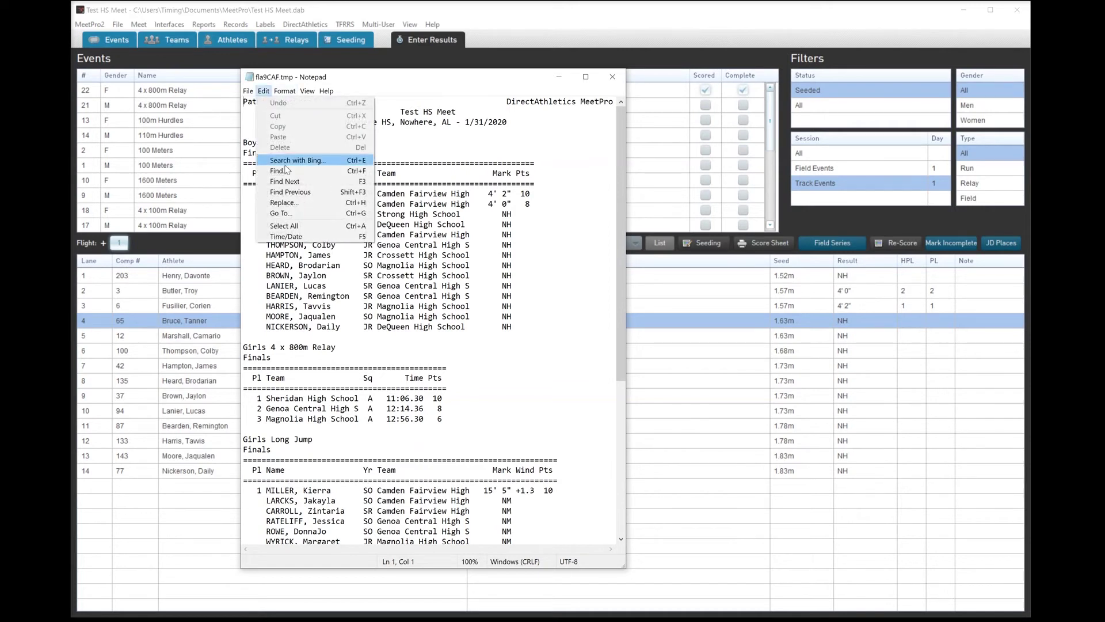
click(292, 203)
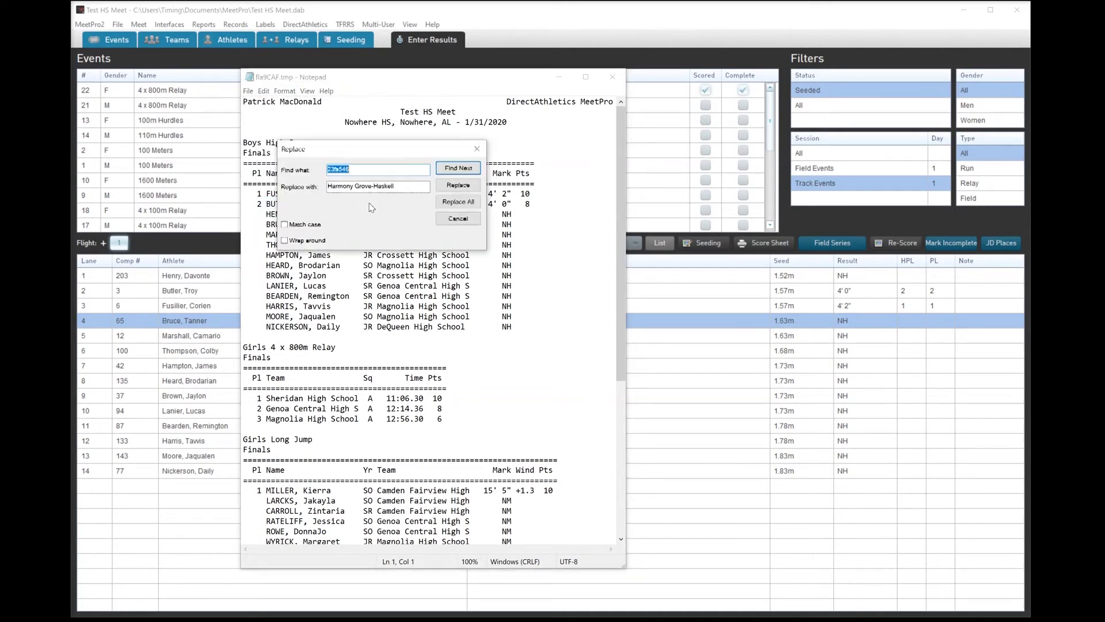
drag(363, 126, 753, 129)
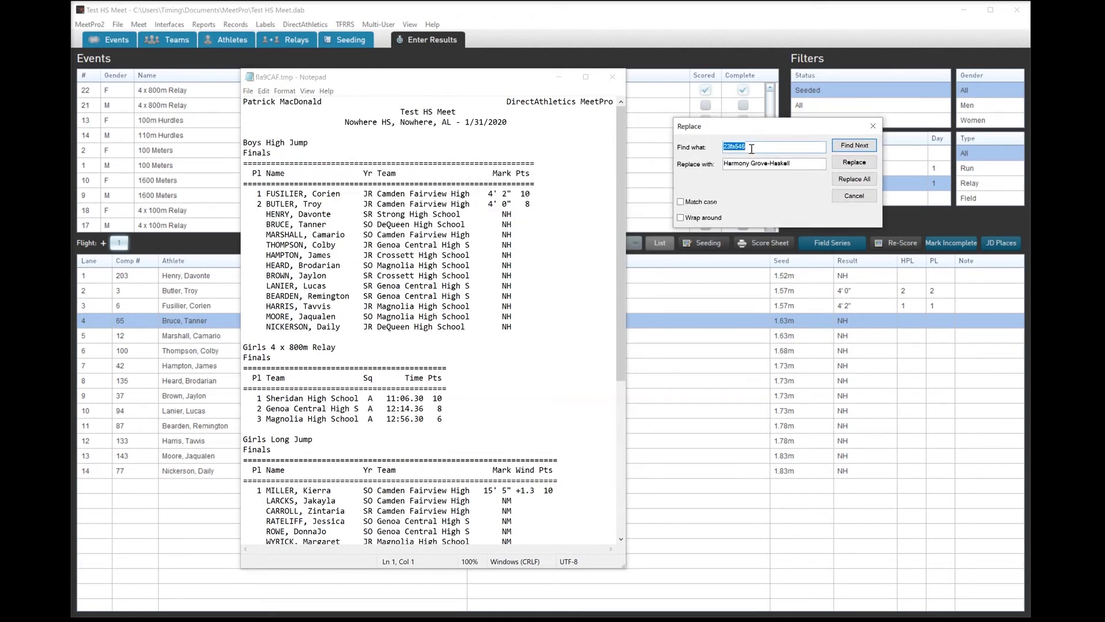
text(')
drag(817, 163, 719, 163)
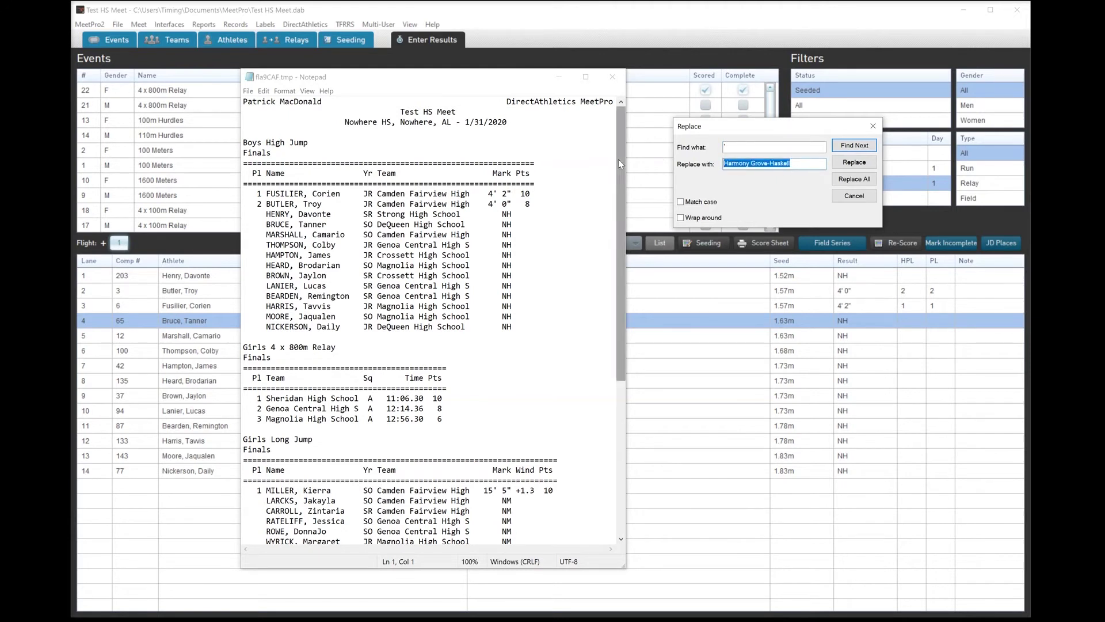
text(-)
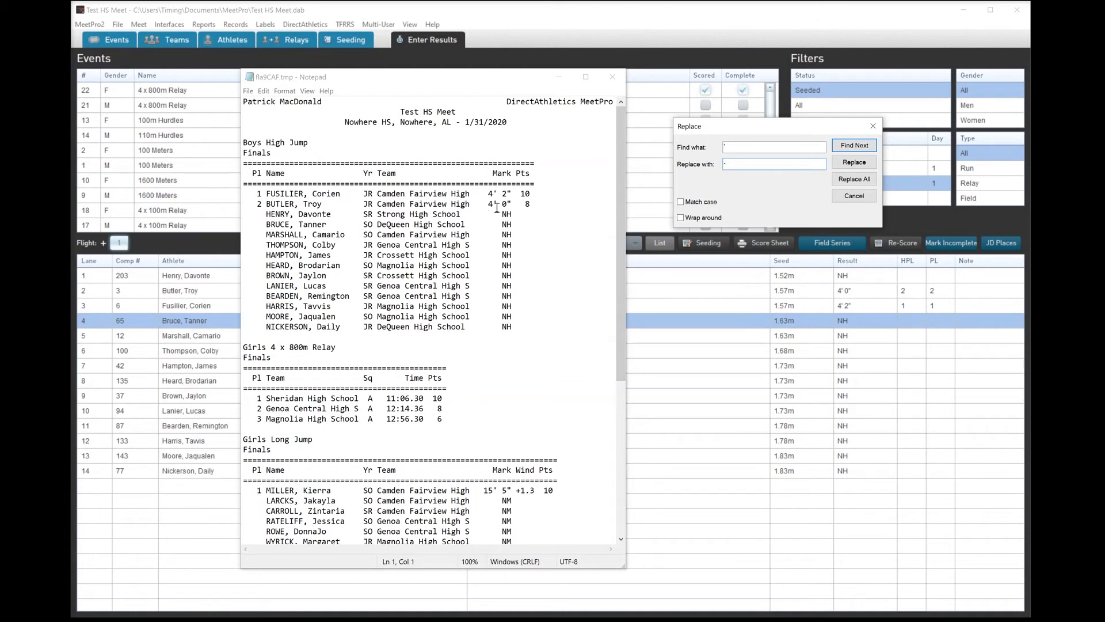
click(839, 180)
Step: Remove every inch mark from the text results by replacing it with nothing, and close the replace dialog
click(741, 148)
double_click(741, 148)
text(")
double_click(744, 165)
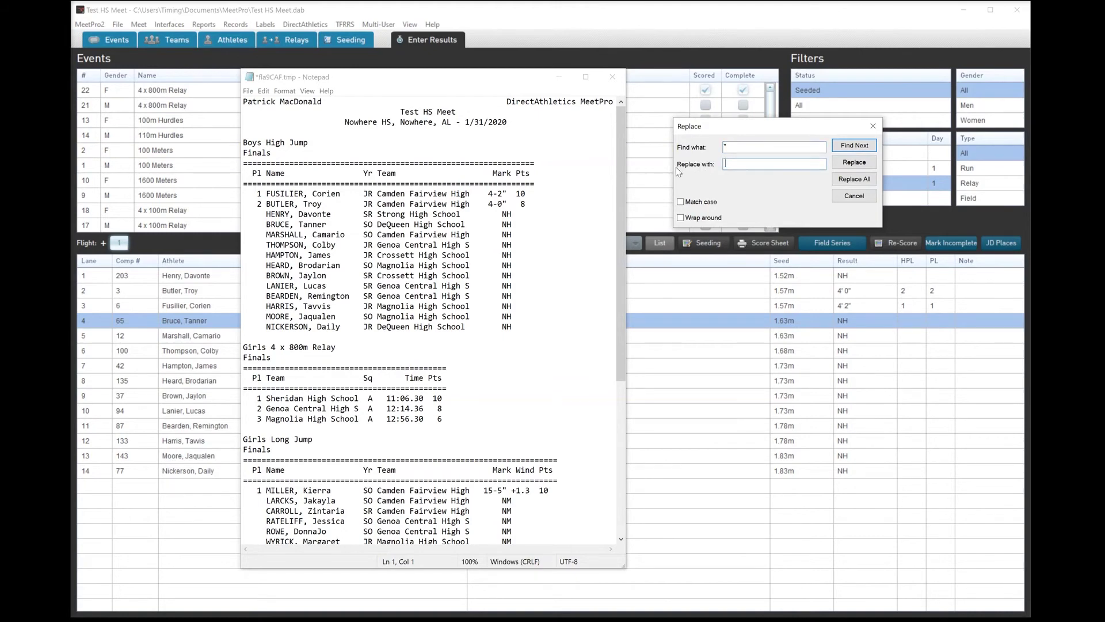
click(858, 179)
click(873, 126)
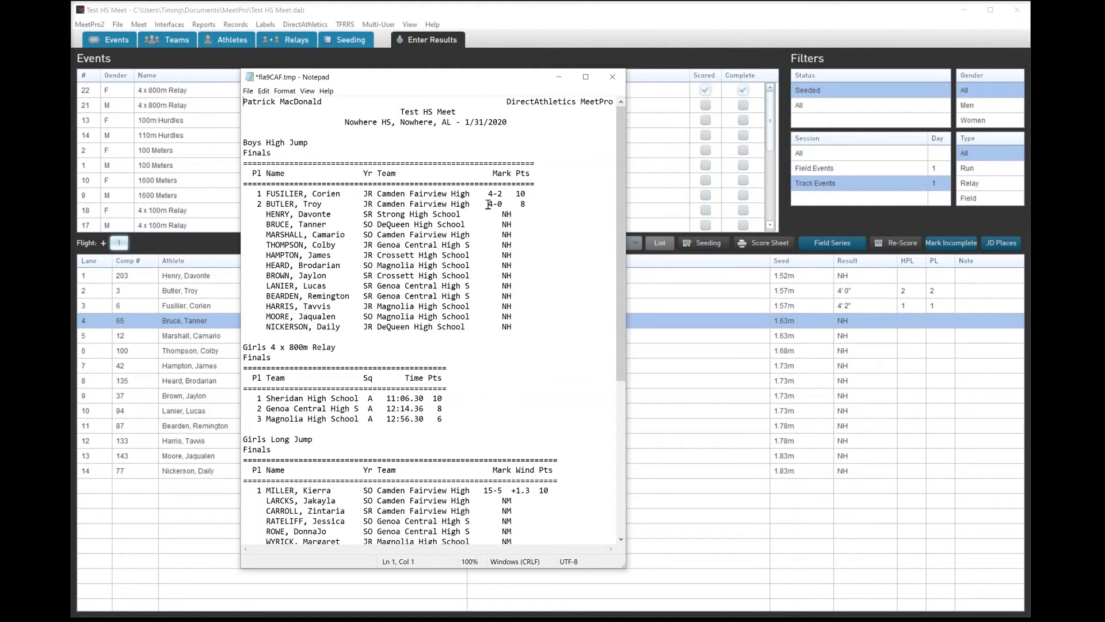
Step: Insert a space before the high jump and long jump marks to realign them, and close the text report without saving
click(488, 204)
click(484, 490)
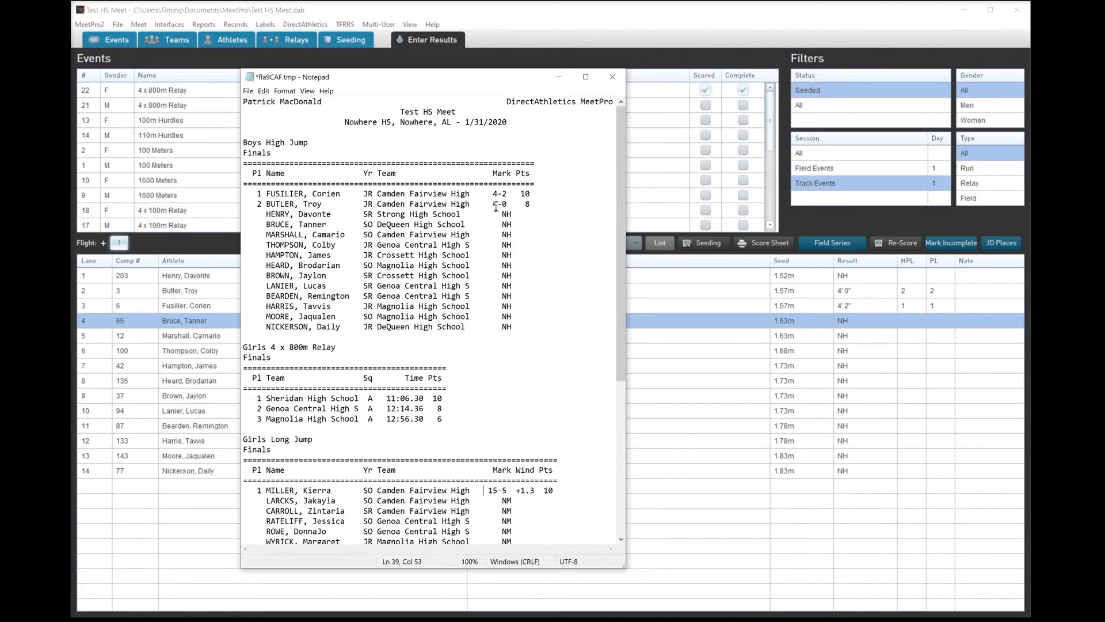
drag(493, 204, 511, 205)
drag(512, 206, 508, 205)
click(612, 77)
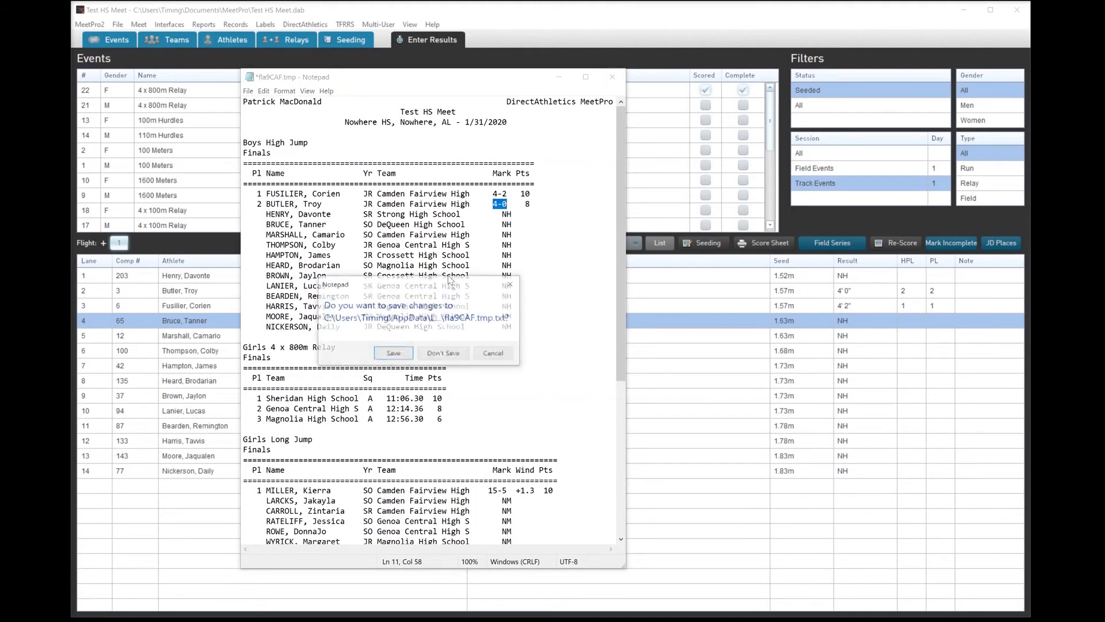
click(431, 353)
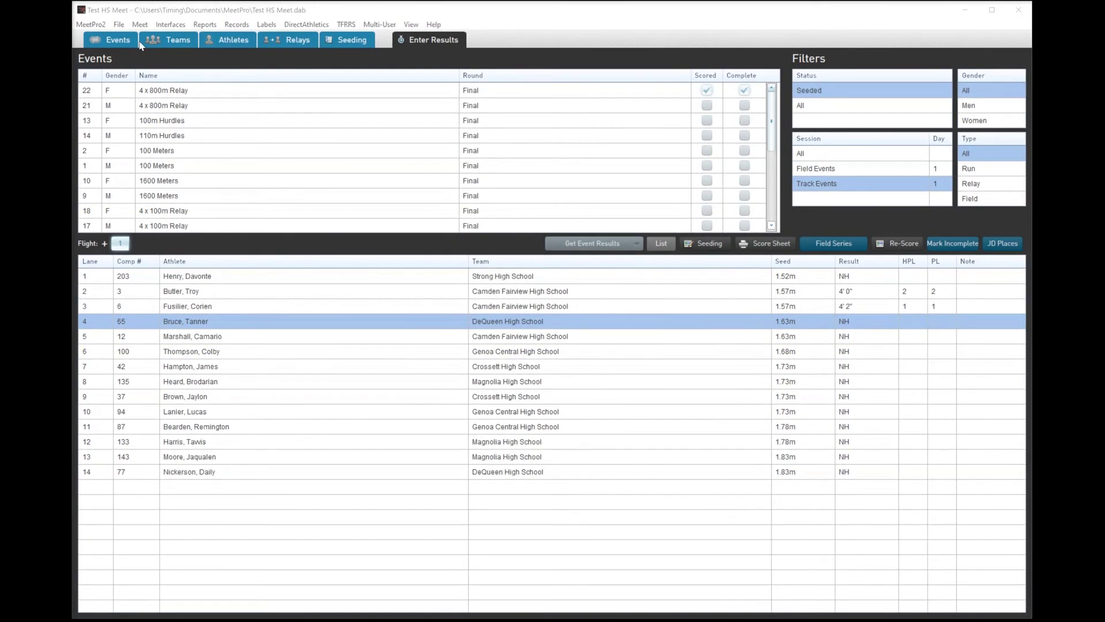
Step: Check the LFF format in the results export options, return to Semi-Colon, and cancel the export
click(122, 27)
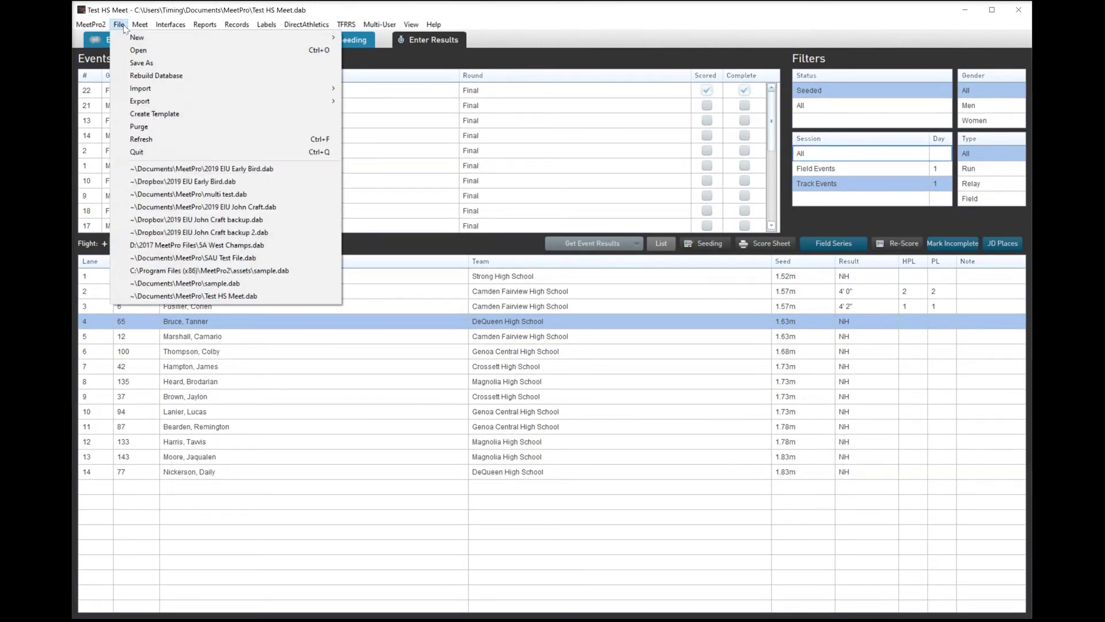
mouse_move(149, 102)
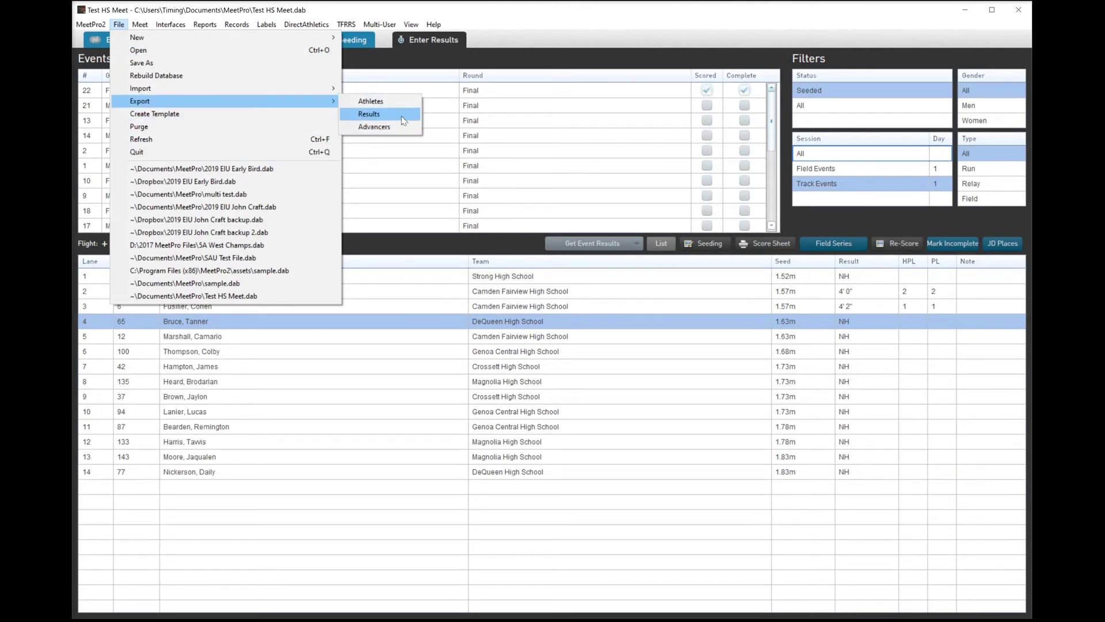
click(402, 115)
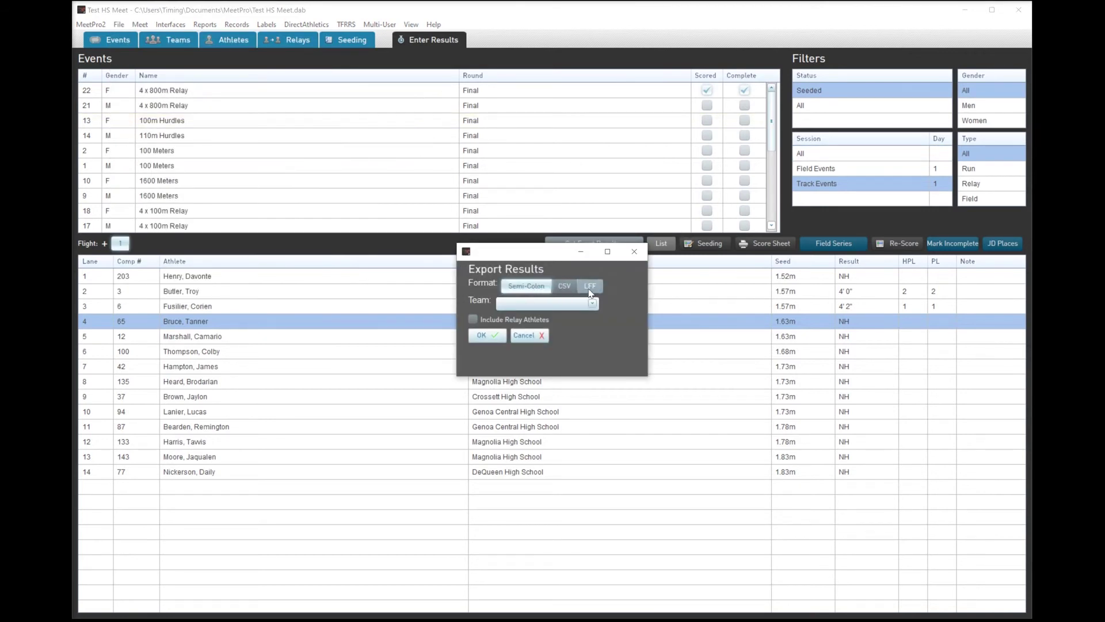
click(590, 285)
click(536, 292)
click(529, 335)
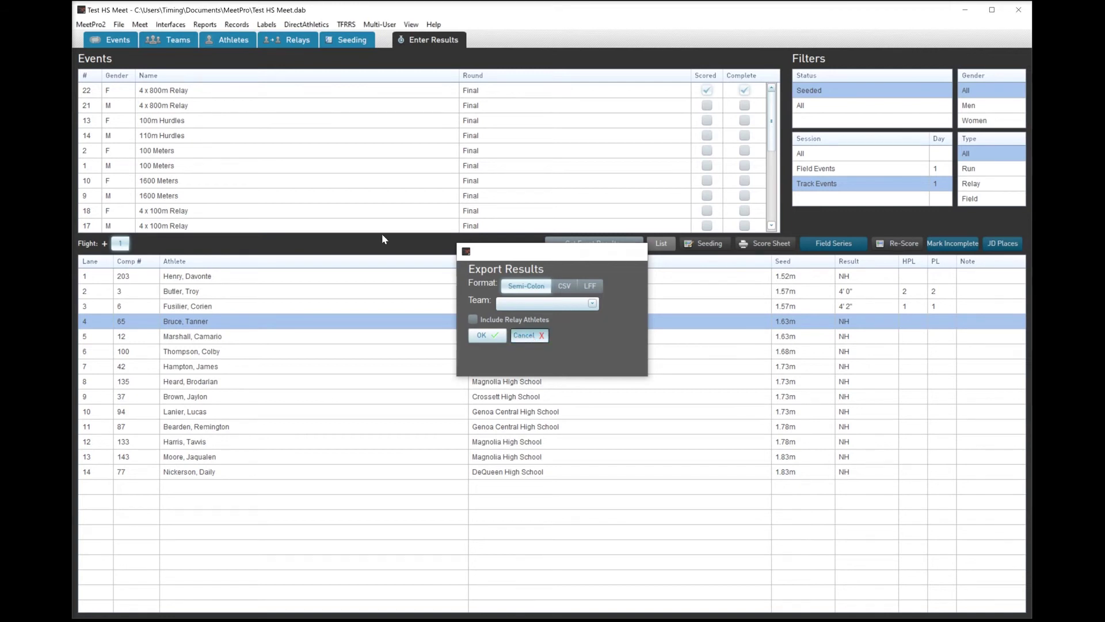
Step: Open the advancers export and preview the list with 3 and 2 advancers per event
click(119, 25)
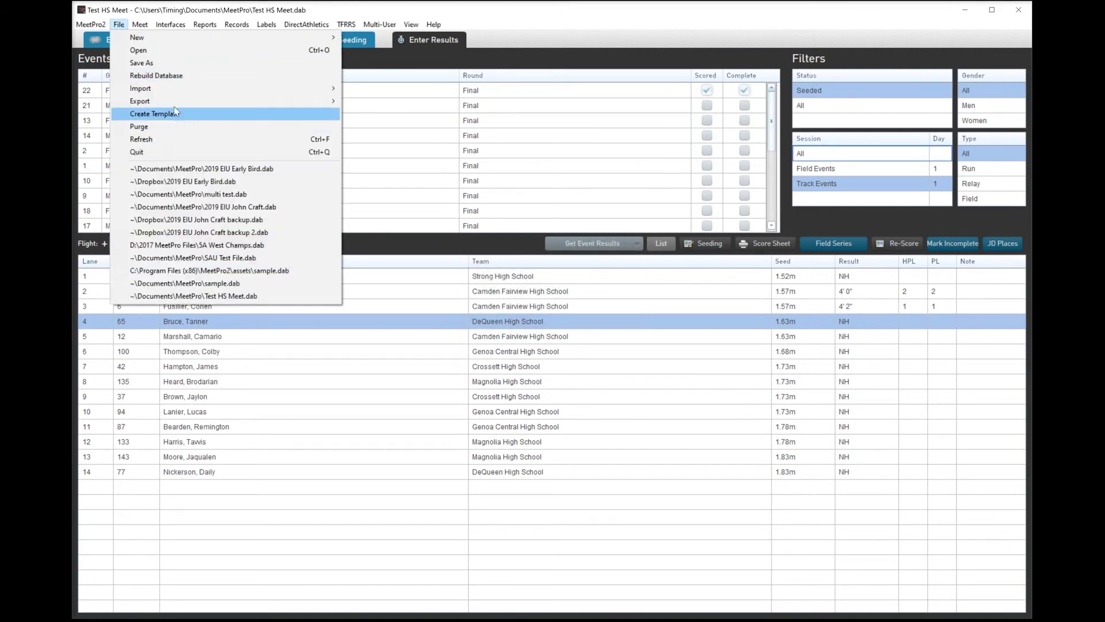
mouse_move(176, 104)
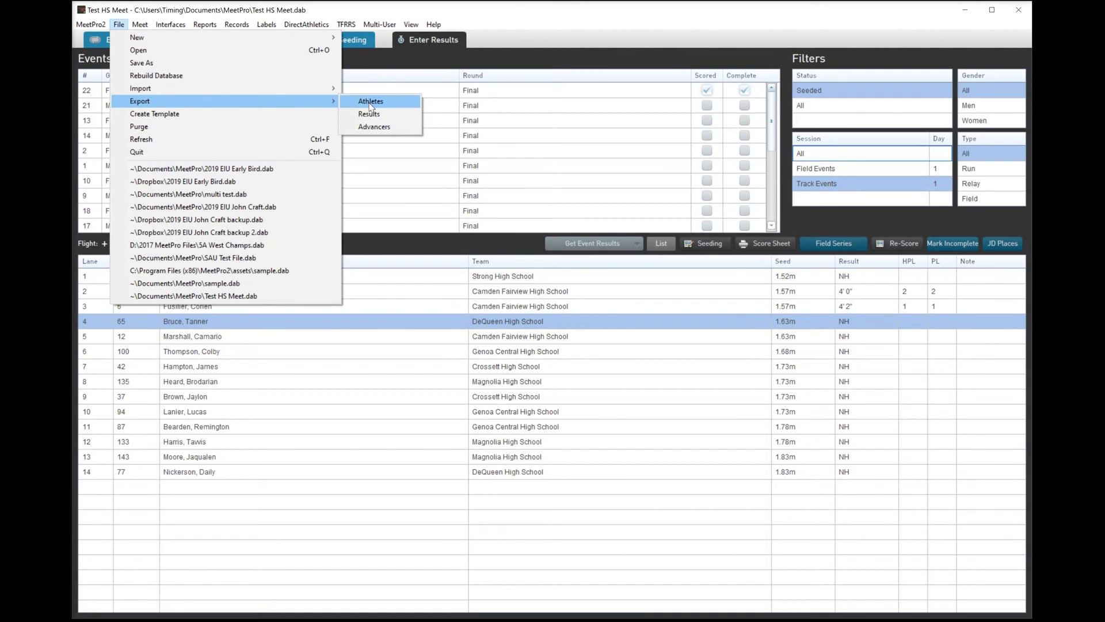
click(374, 126)
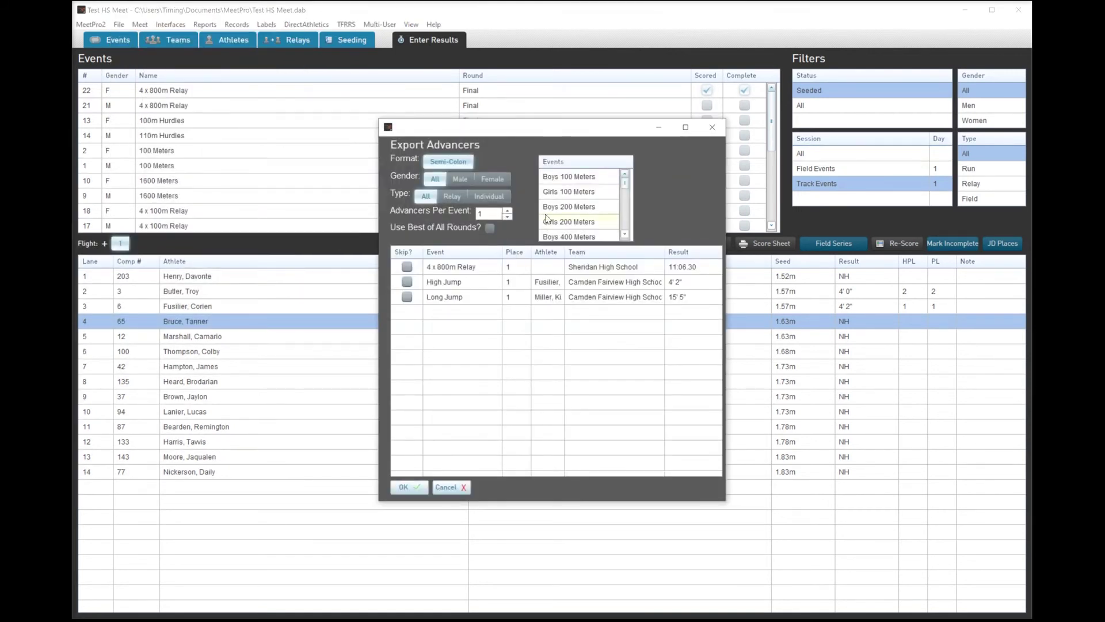
click(508, 210)
click(508, 210)
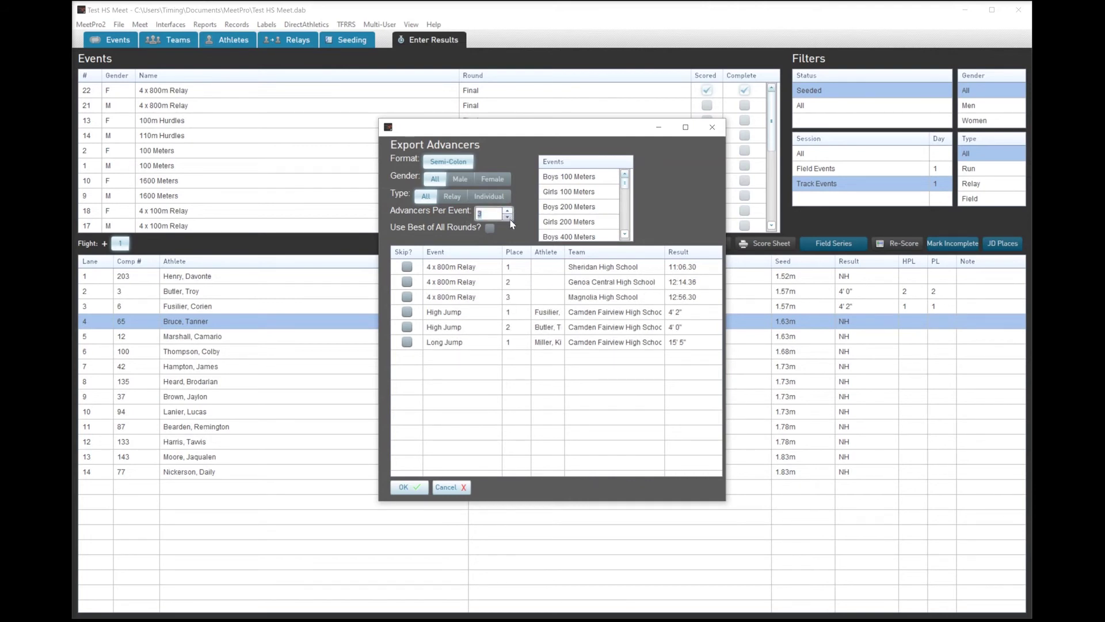
click(508, 217)
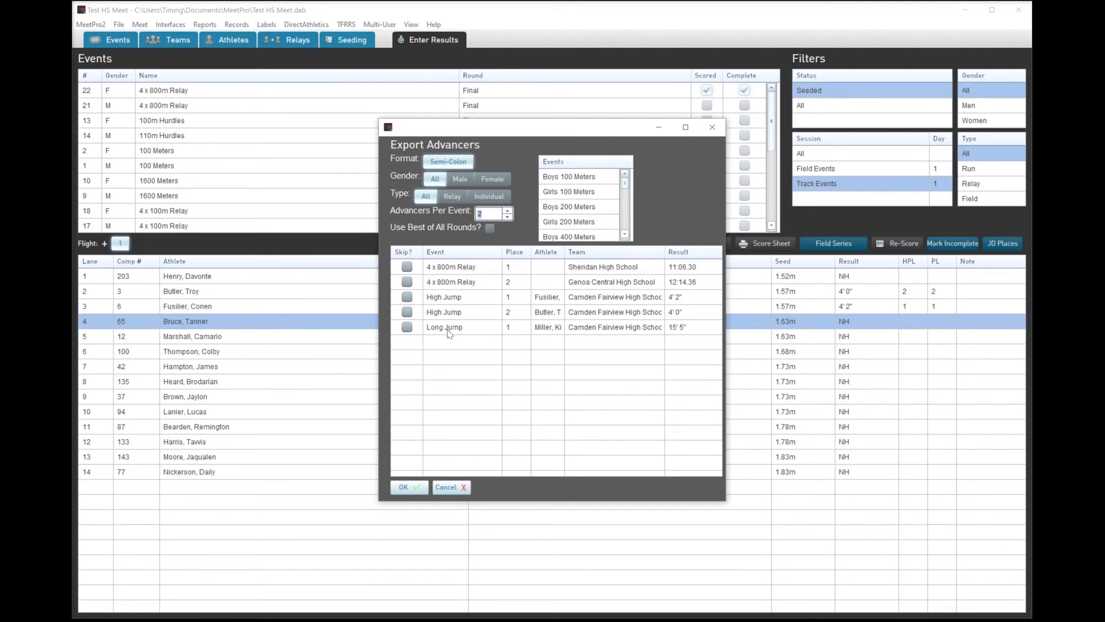
Step: Mark the second-place 4 x 800m Relay team as skipped and raise the advancers per event to 3
click(406, 296)
click(410, 297)
click(407, 282)
click(508, 212)
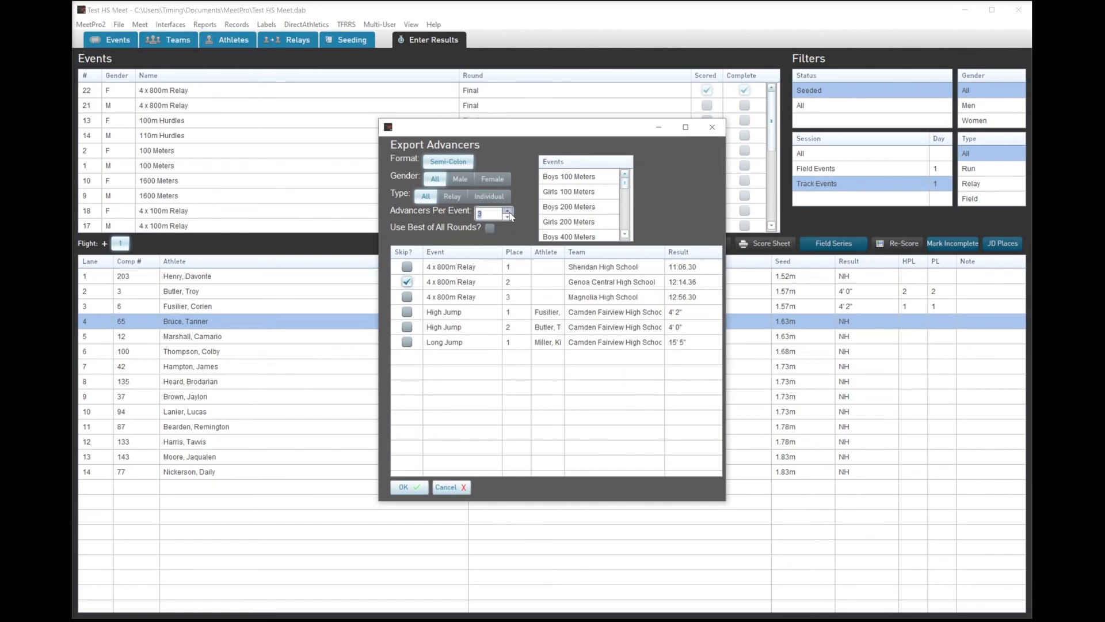
Step: Clear the relay team's skip mark, set the advancers per event back to 1, and cancel the advancers export
click(408, 282)
click(508, 217)
click(508, 217)
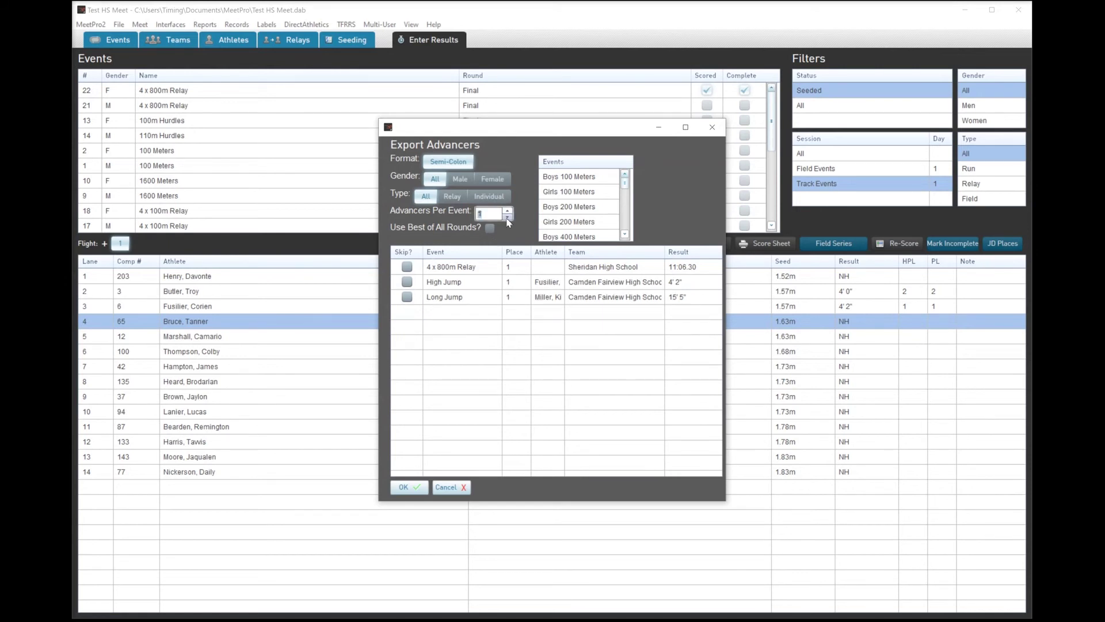
click(407, 267)
click(407, 267)
click(450, 487)
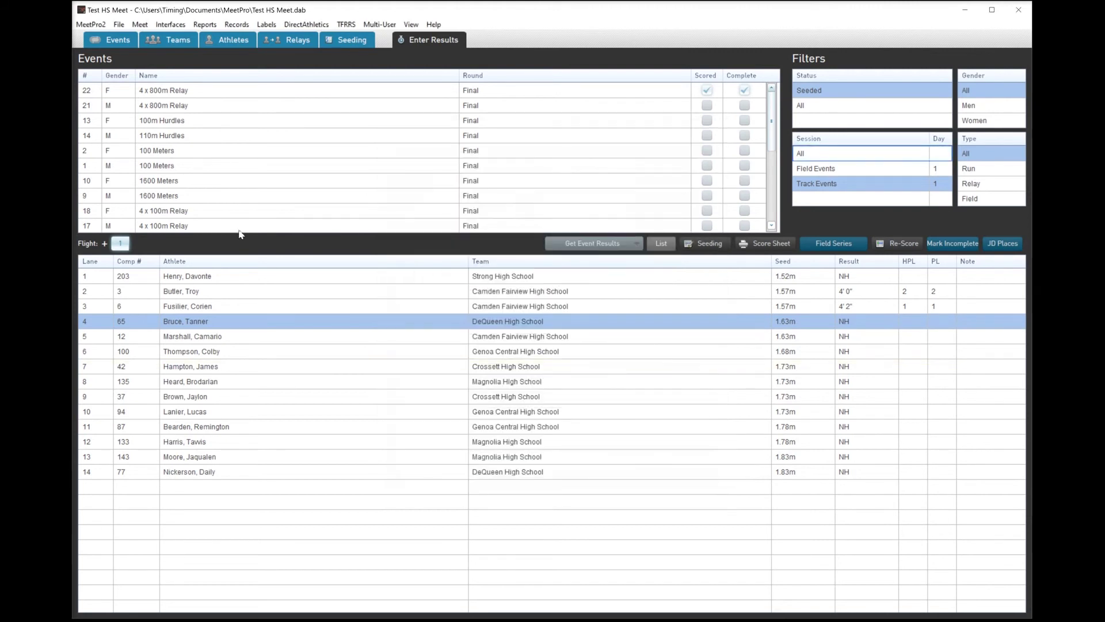
Step: Look over the import and export options available for the meet file
click(118, 24)
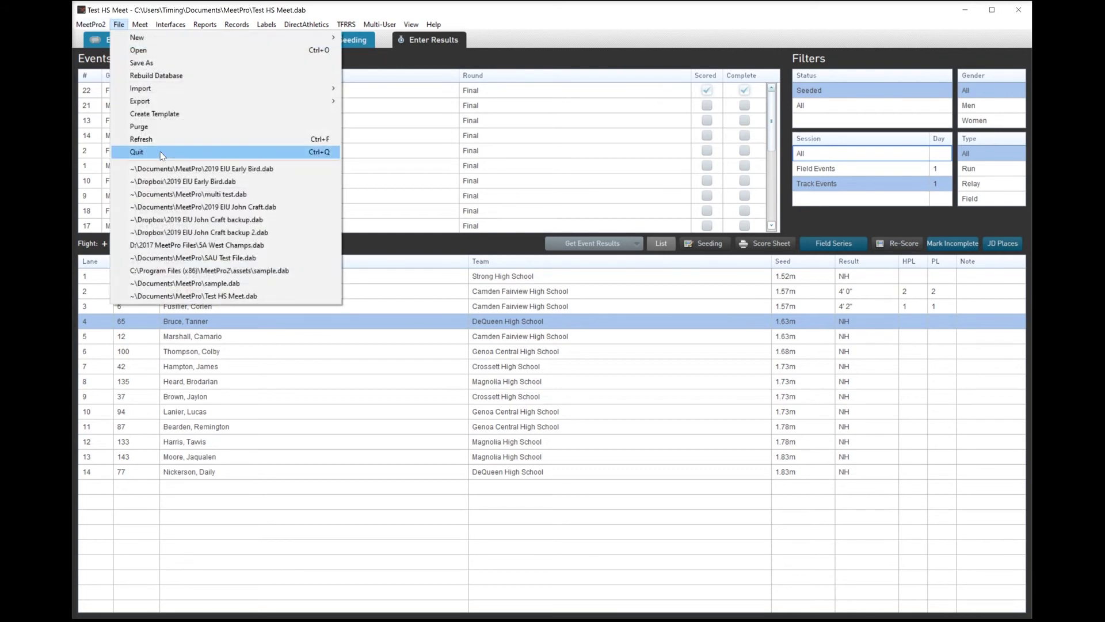
mouse_move(241, 89)
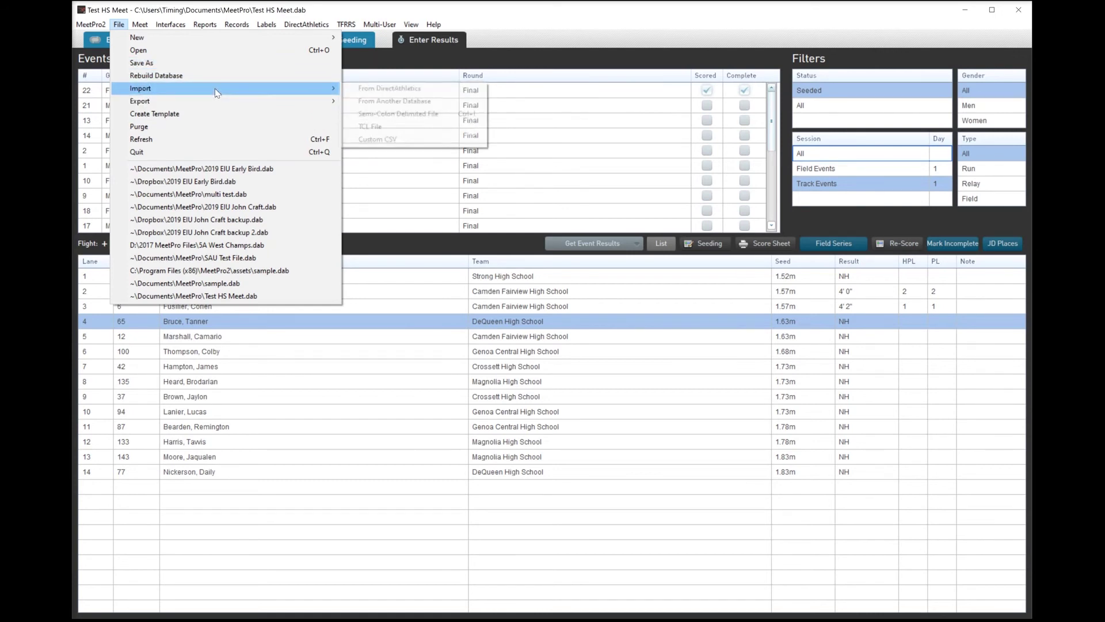
mouse_move(208, 101)
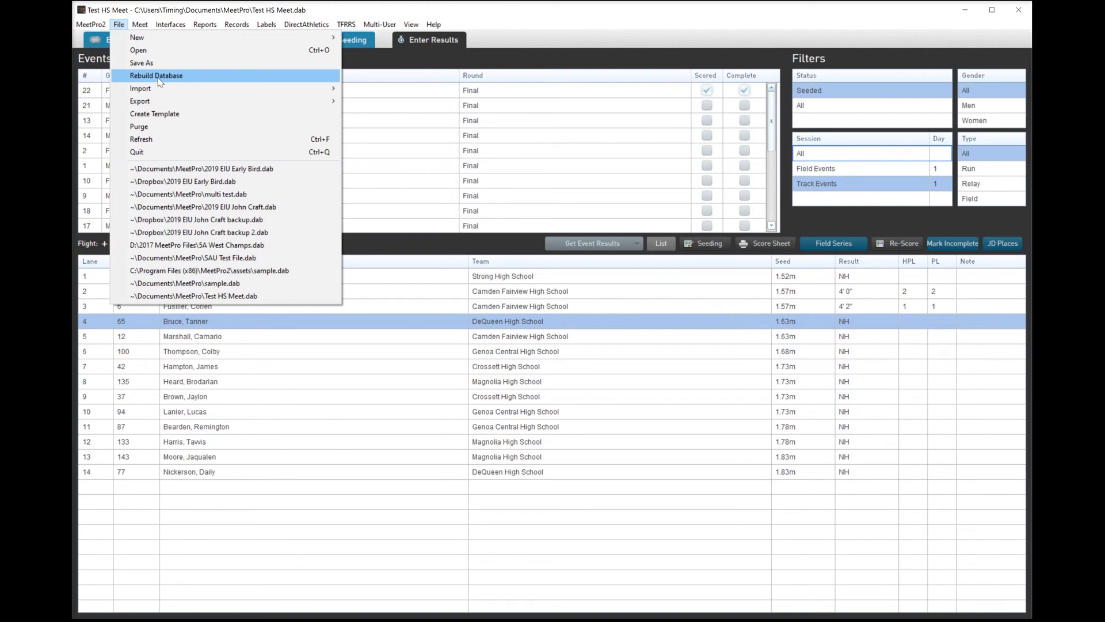
Step: Open the general reports settings and review the name, capitalization, web and logo options
mouse_move(150, 29)
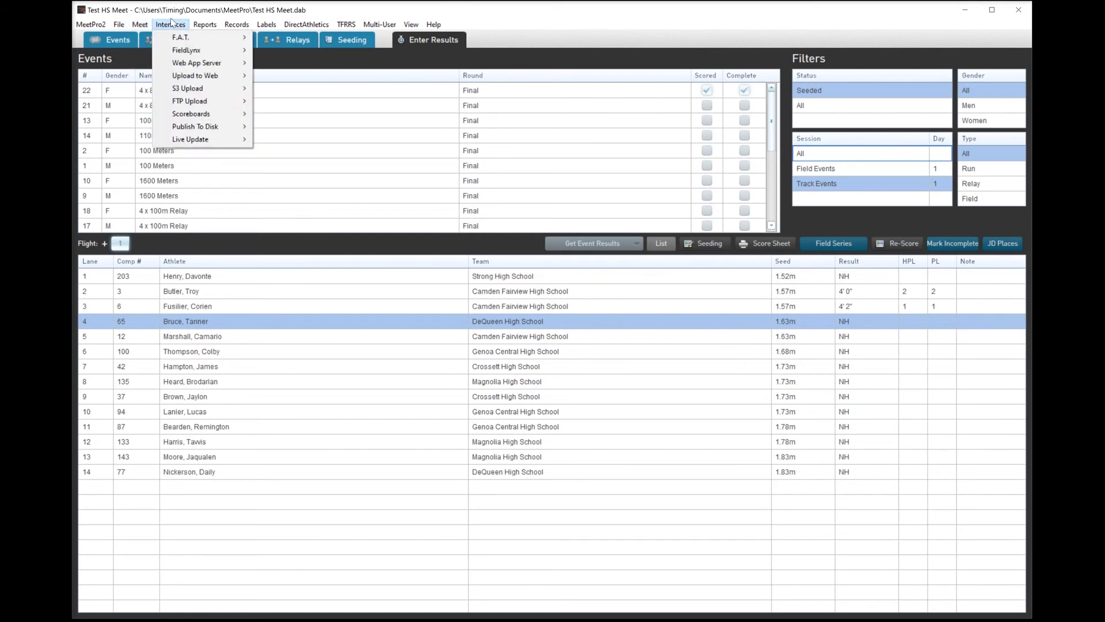
mouse_move(205, 25)
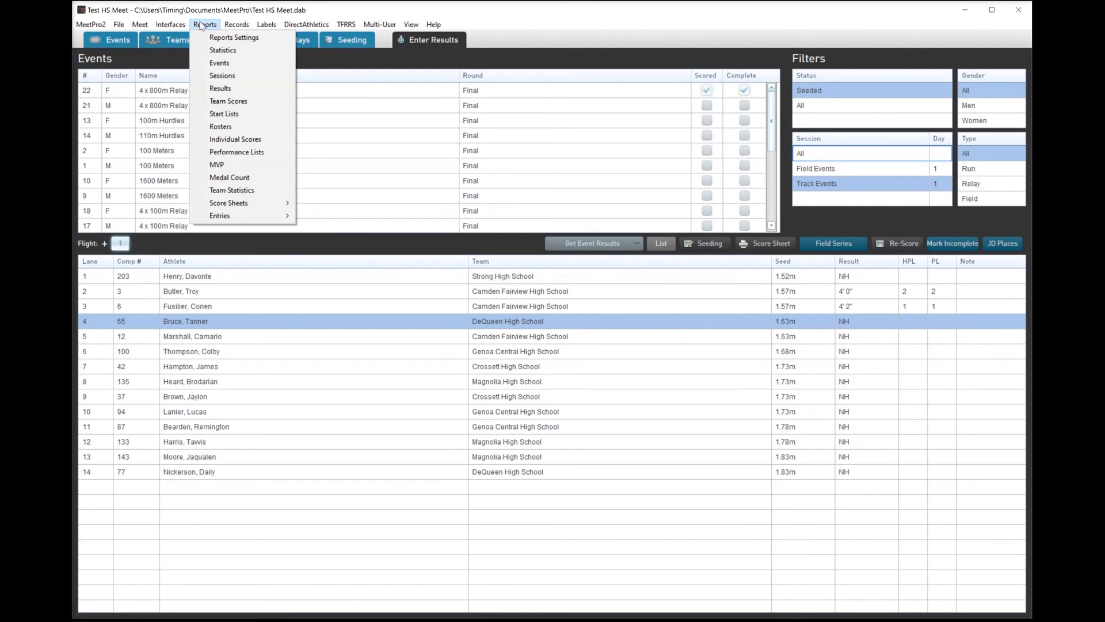
click(203, 38)
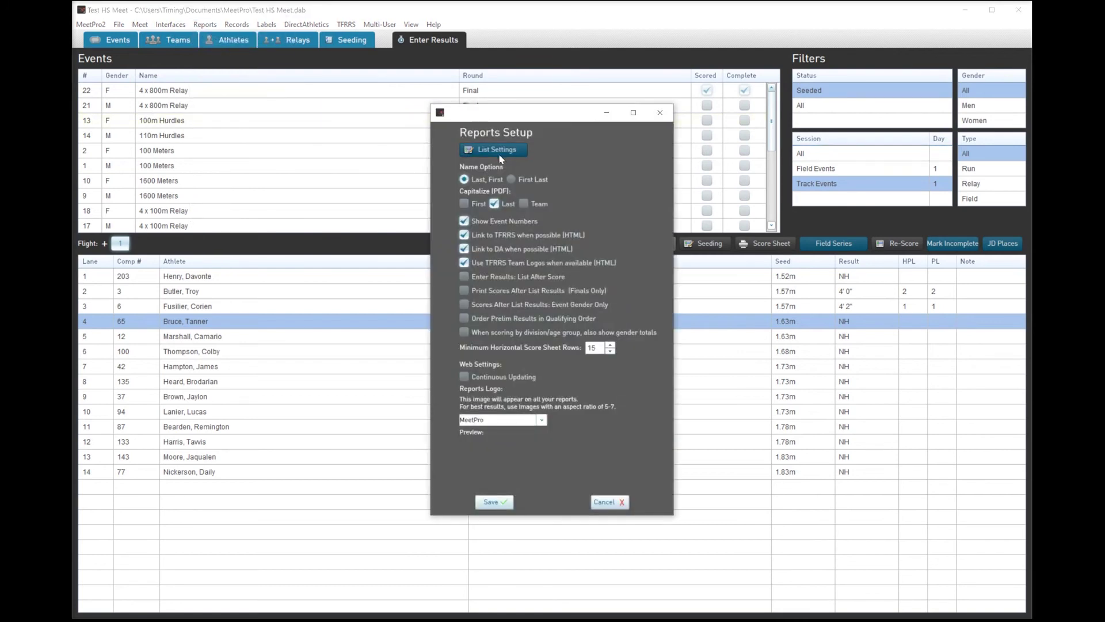
drag(525, 122, 591, 64)
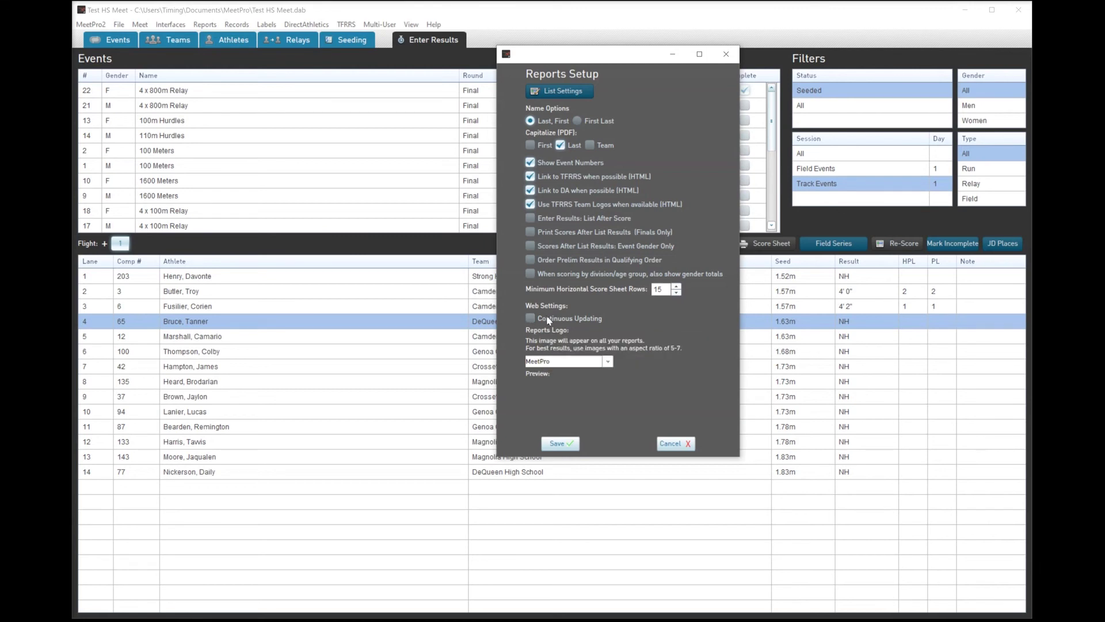
mouse_move(552, 325)
mouse_move(575, 263)
Step: Review the list settings for PDF reports, including the column and combined events options, and close the setup without saving
click(551, 91)
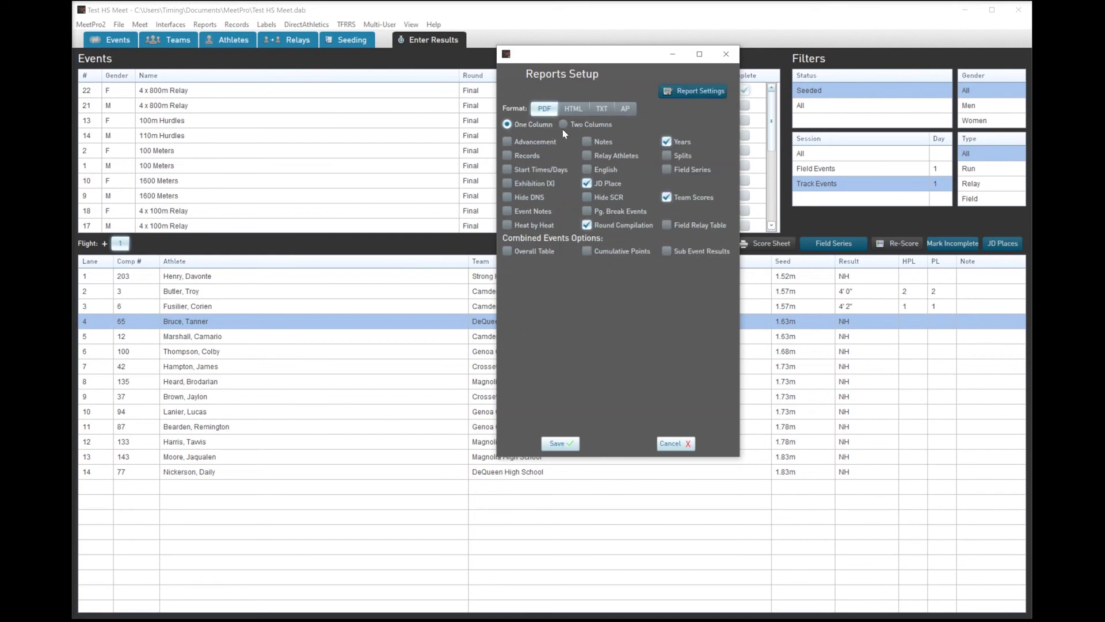
drag(607, 57, 329, 170)
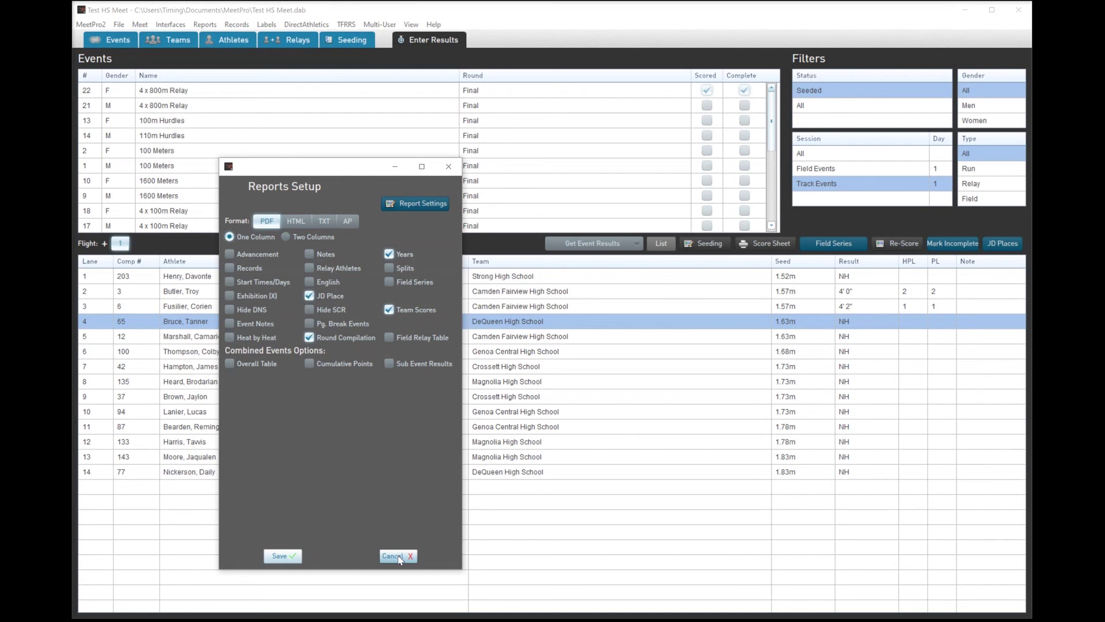
click(448, 168)
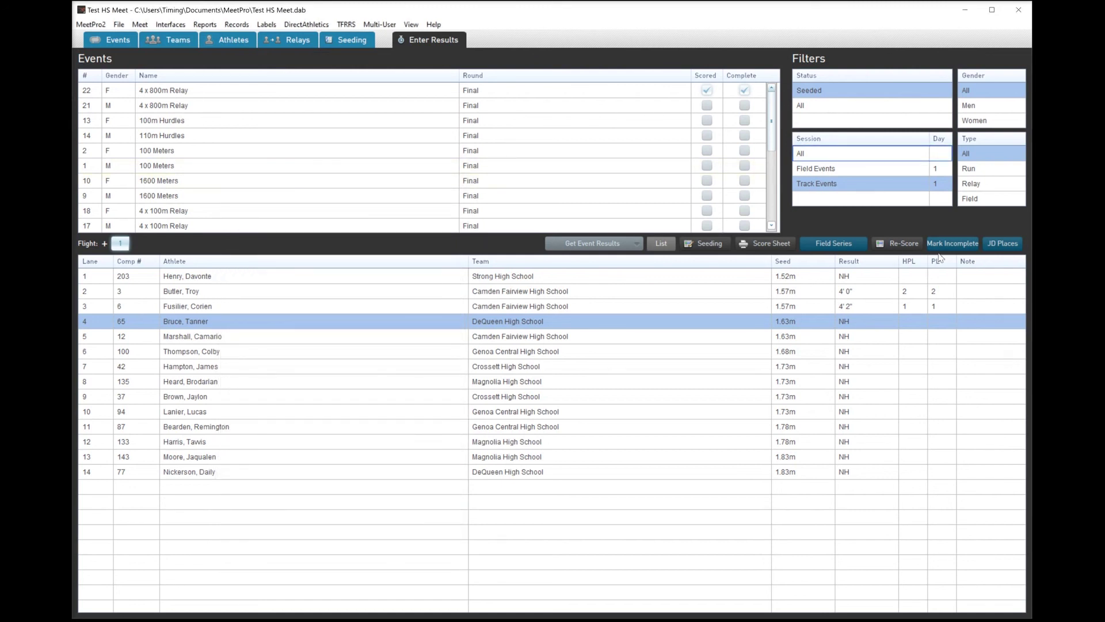
Step: Open the judges' decision places for the current field event, try automatic tie breaking, and close without saving
click(1003, 244)
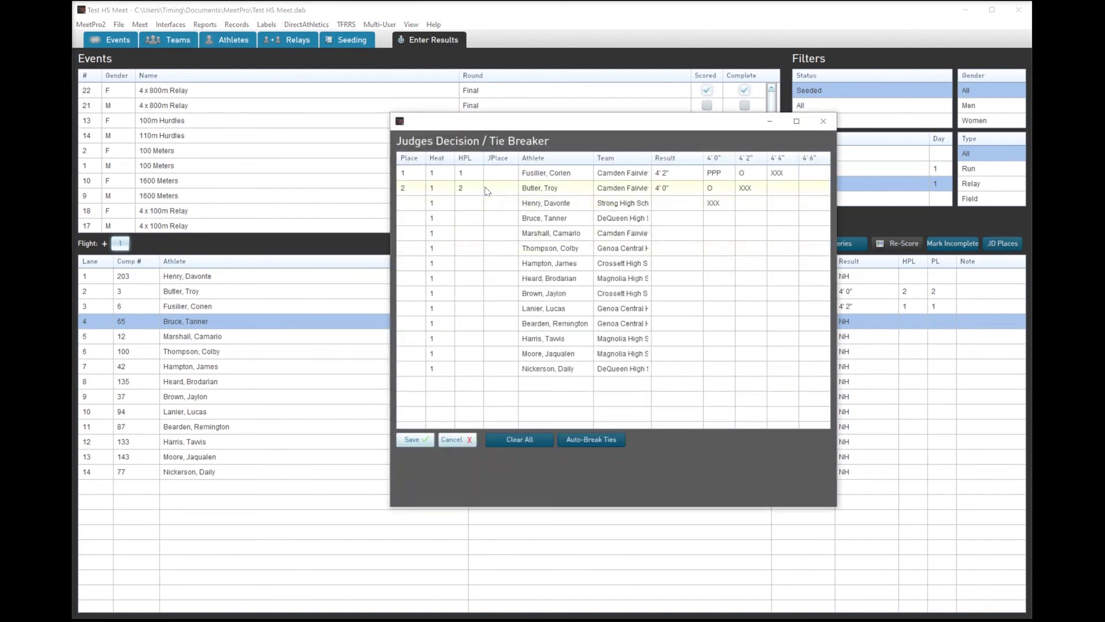
double_click(499, 190)
double_click(499, 174)
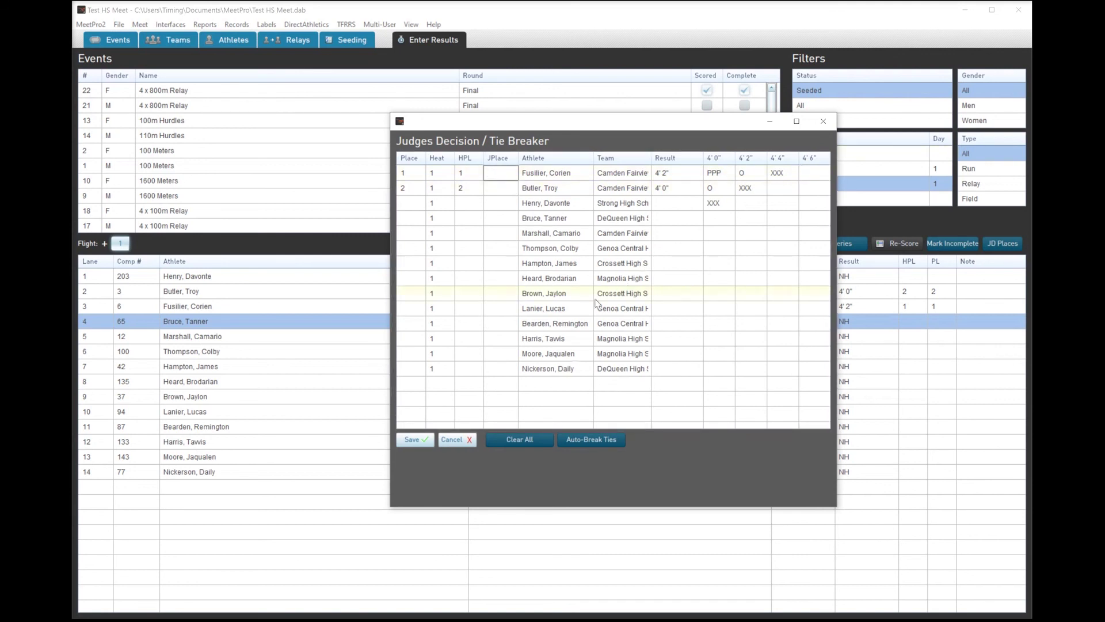
click(578, 441)
click(820, 122)
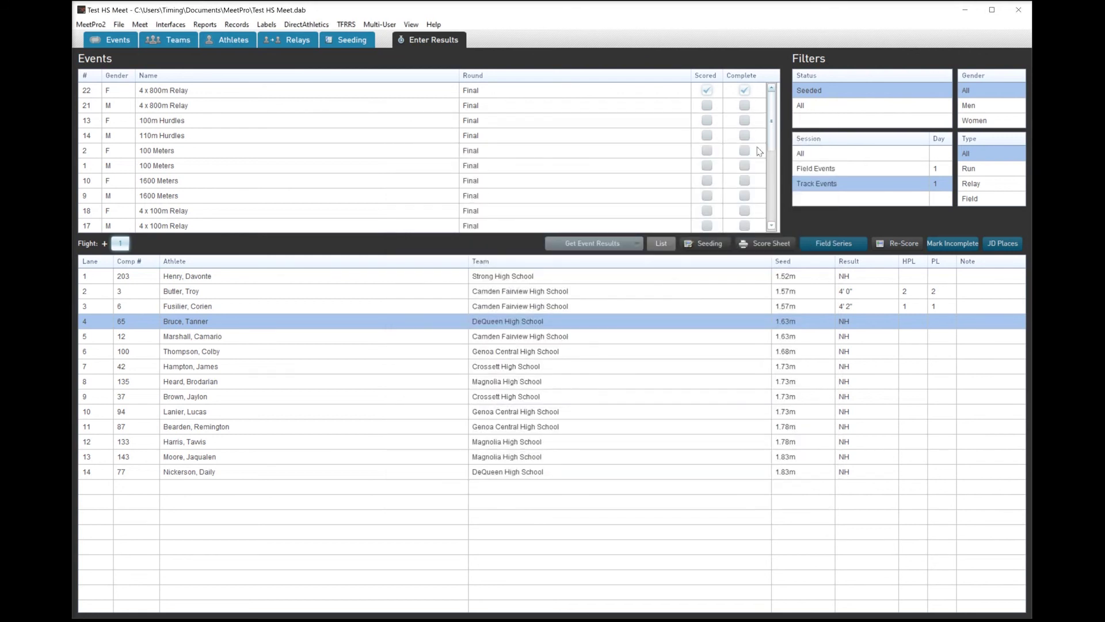
Step: Display the men's 4 x 400m Relay final, and re-score all events from the scoring setup
scroll(553, 167, down, 3)
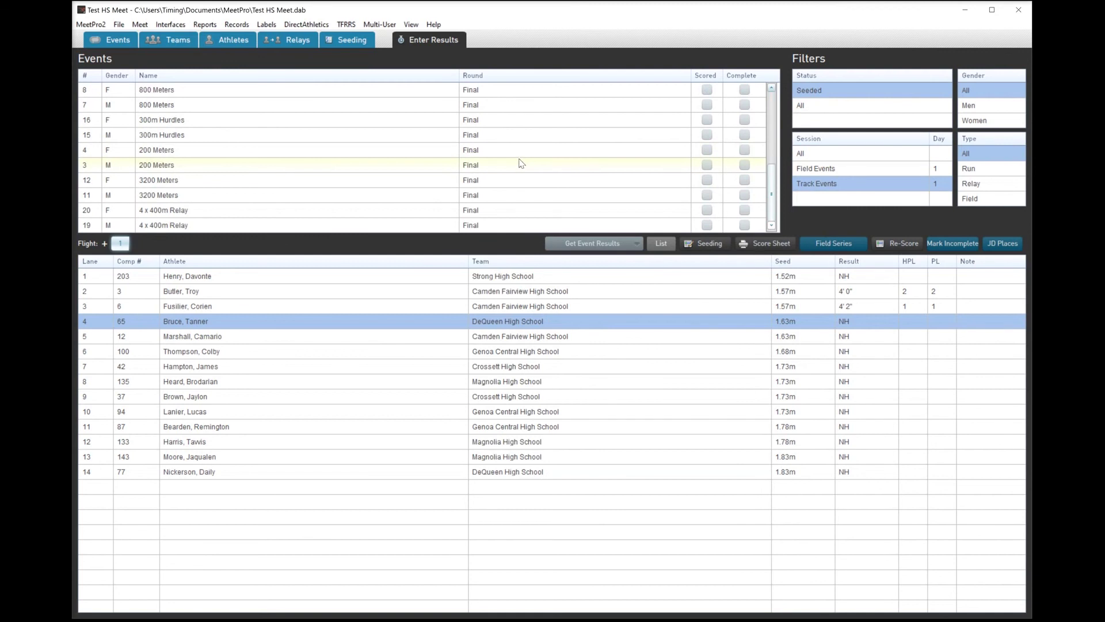
click(498, 225)
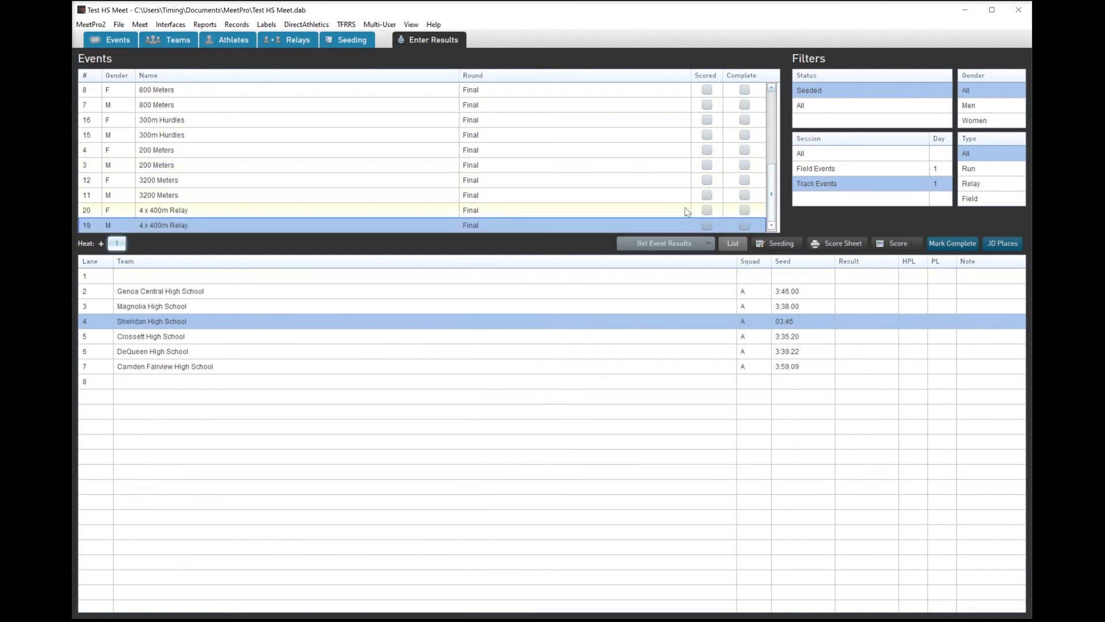
click(205, 24)
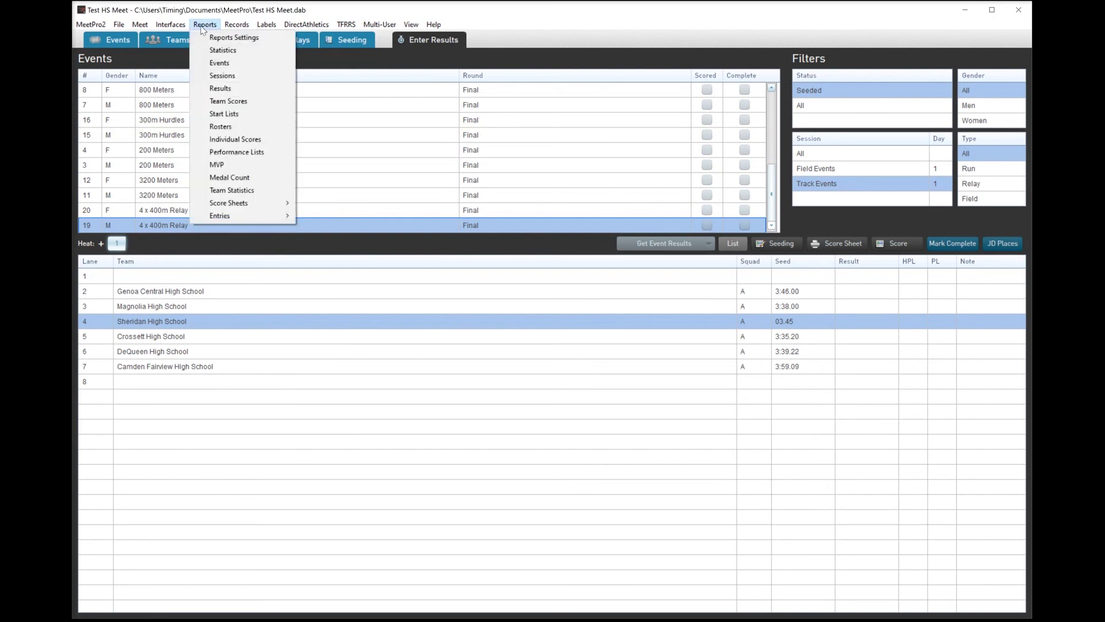
mouse_move(119, 28)
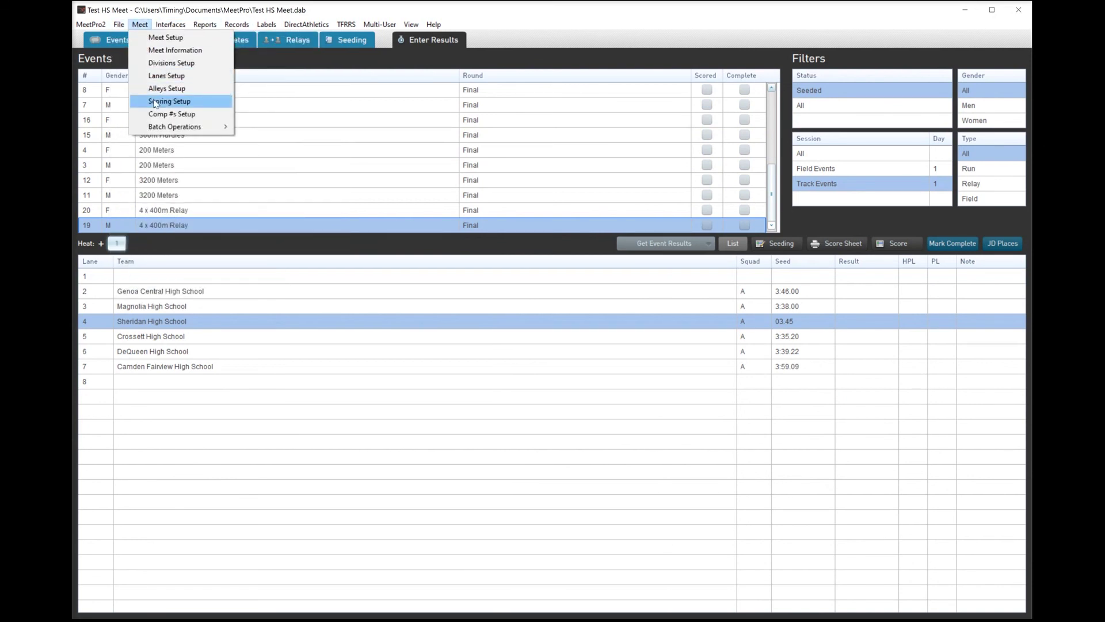
click(155, 102)
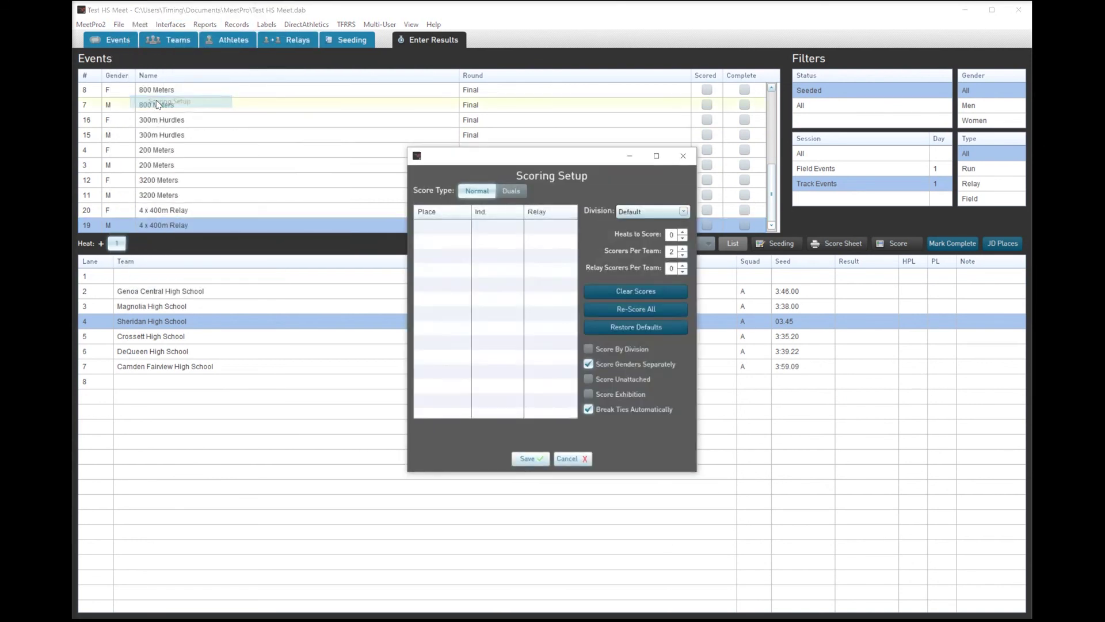
click(629, 310)
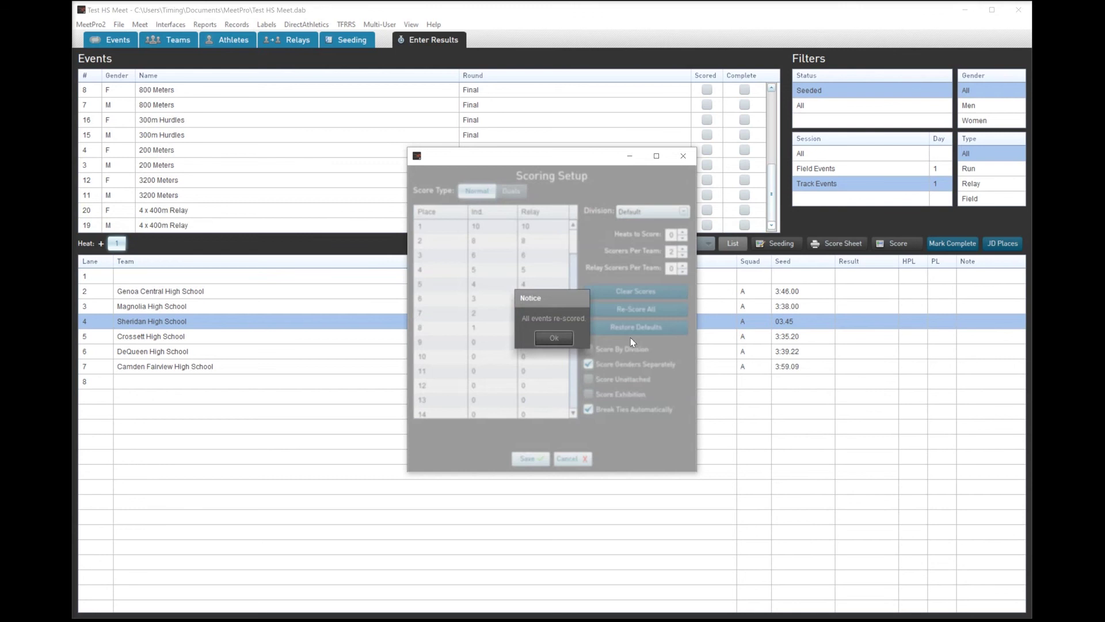
click(554, 338)
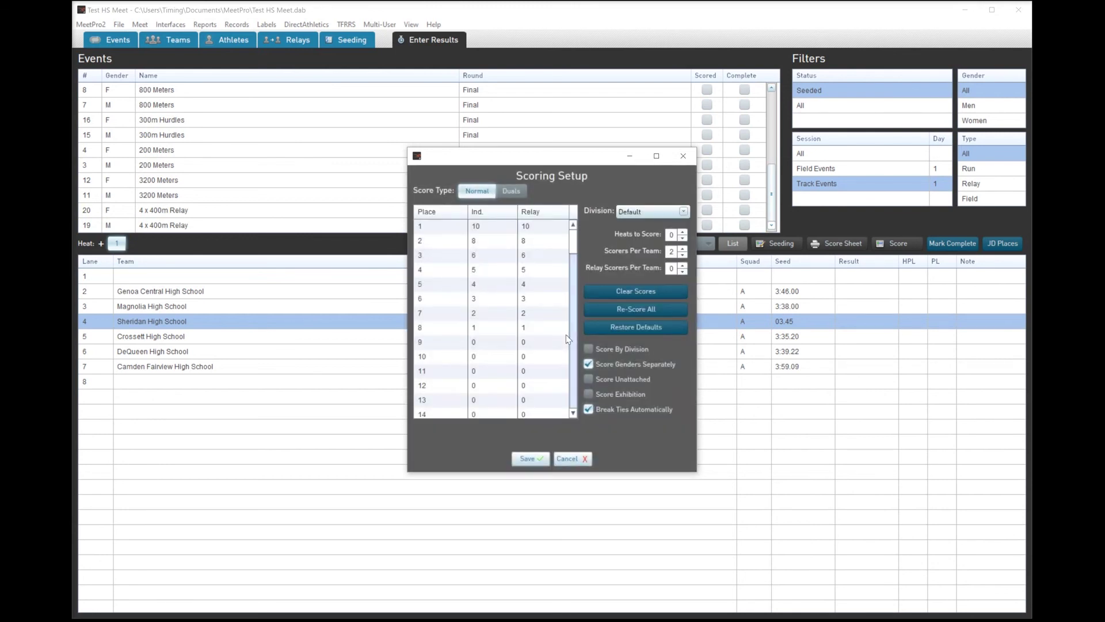